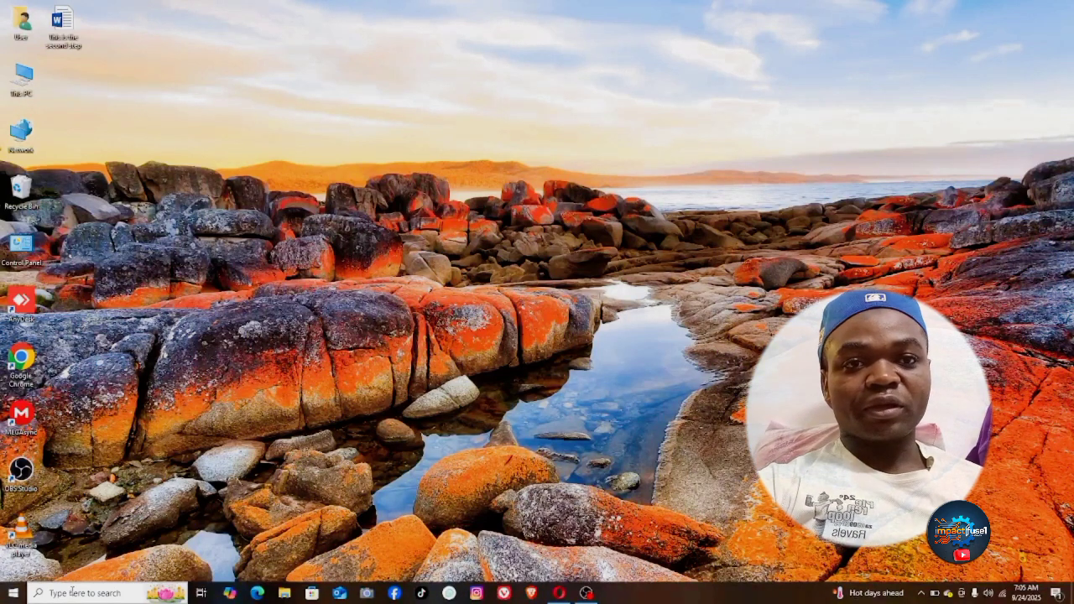
{"action": "left_click", "coordinate": [13, 593]}
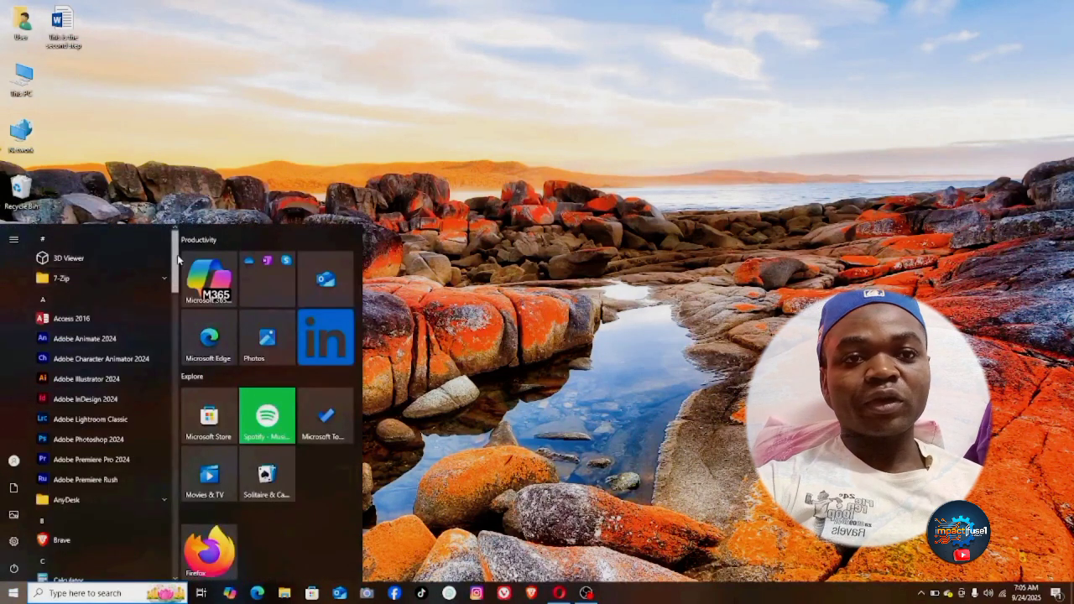
{"action": "left_click_drag", "start_coordinate": [177, 254], "coordinate": [202, 388]}
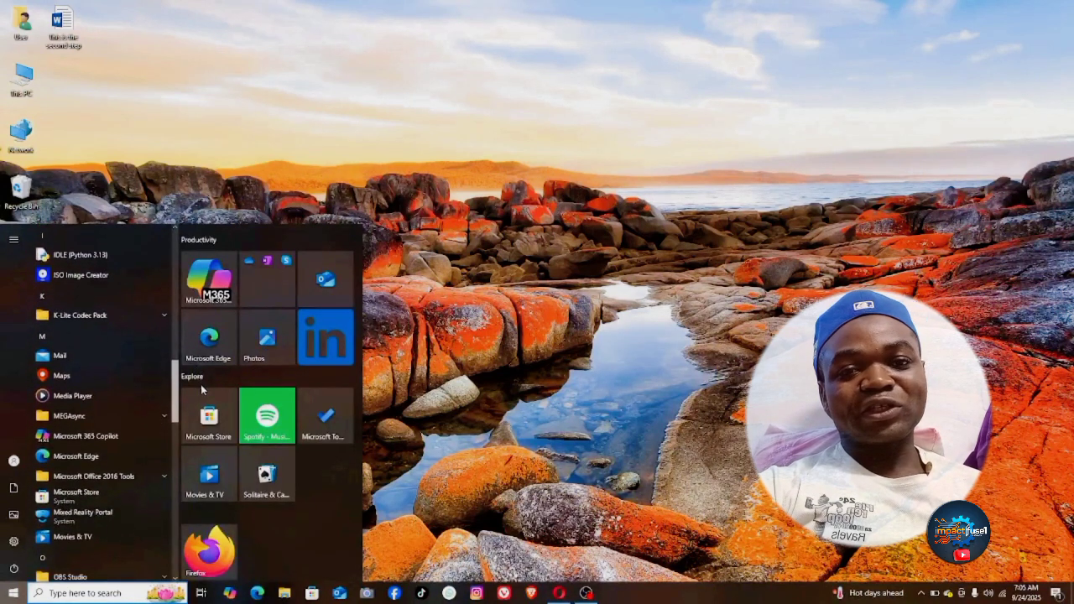
{"action": "left_click", "coordinate": [162, 475]}
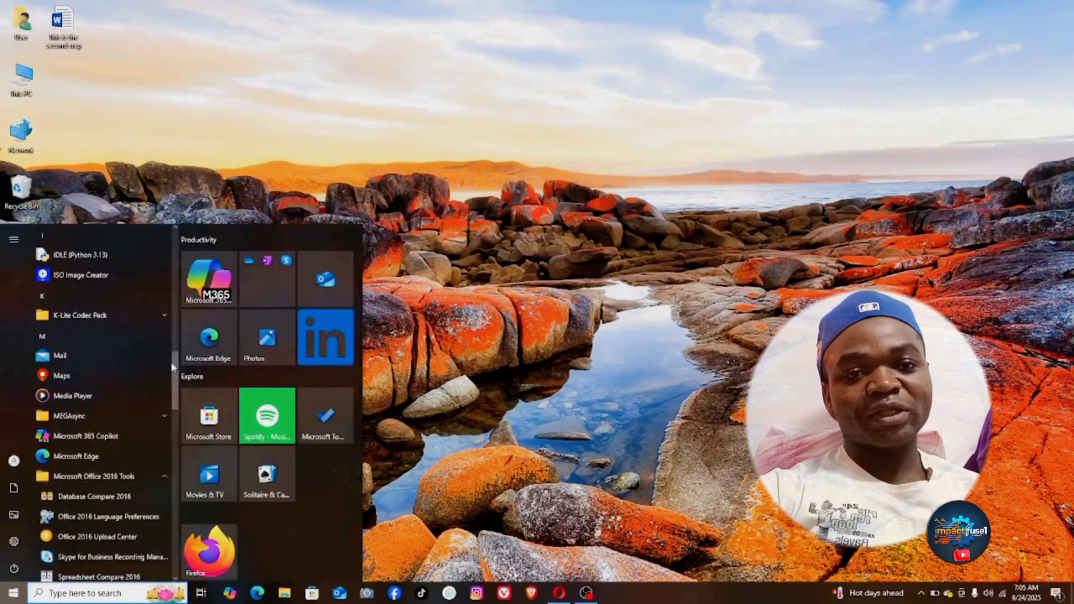
{"action": "scroll", "coordinate": [101, 403], "scroll_direction": "down", "scroll_amount": 5}
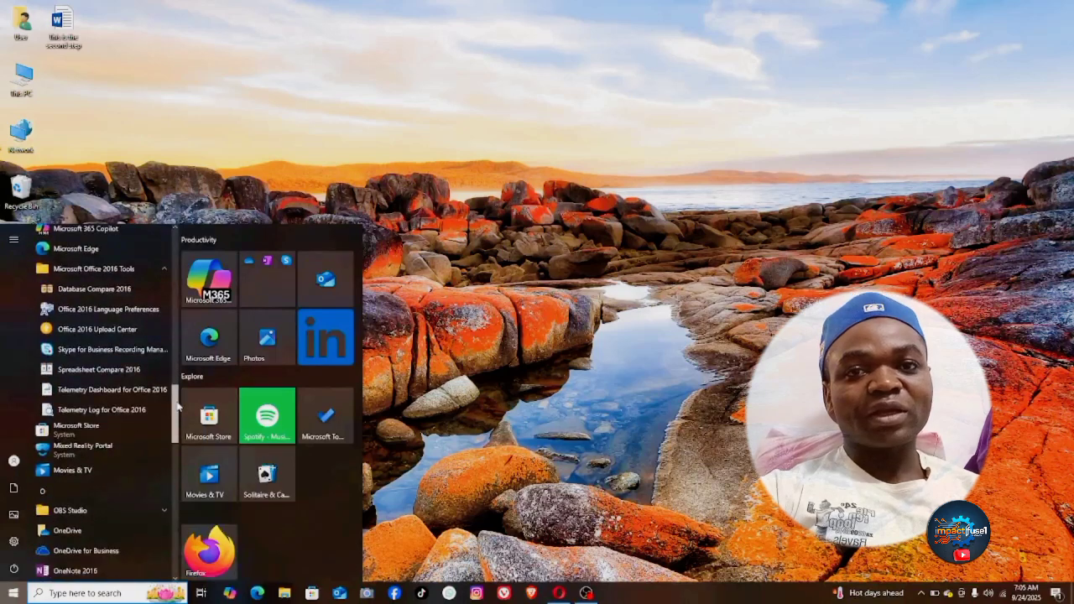
Find Word 2016 by searching for "ms wor", open it and create a blank document.
{"action": "left_click", "coordinate": [90, 596]}
{"action": "type", "text": "ms"}
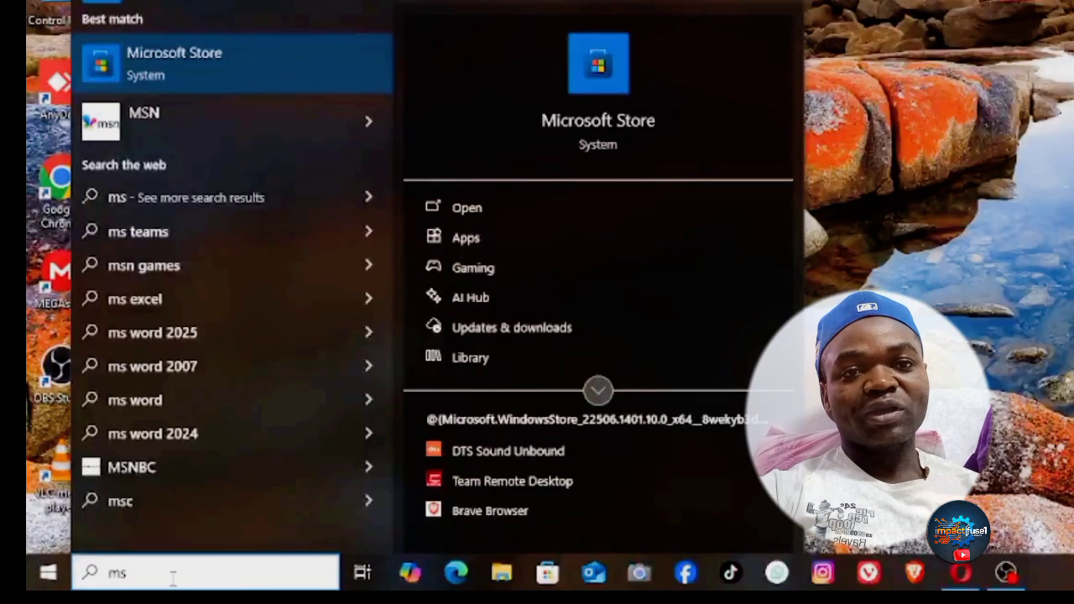
{"action": "type", "text": " wor"}
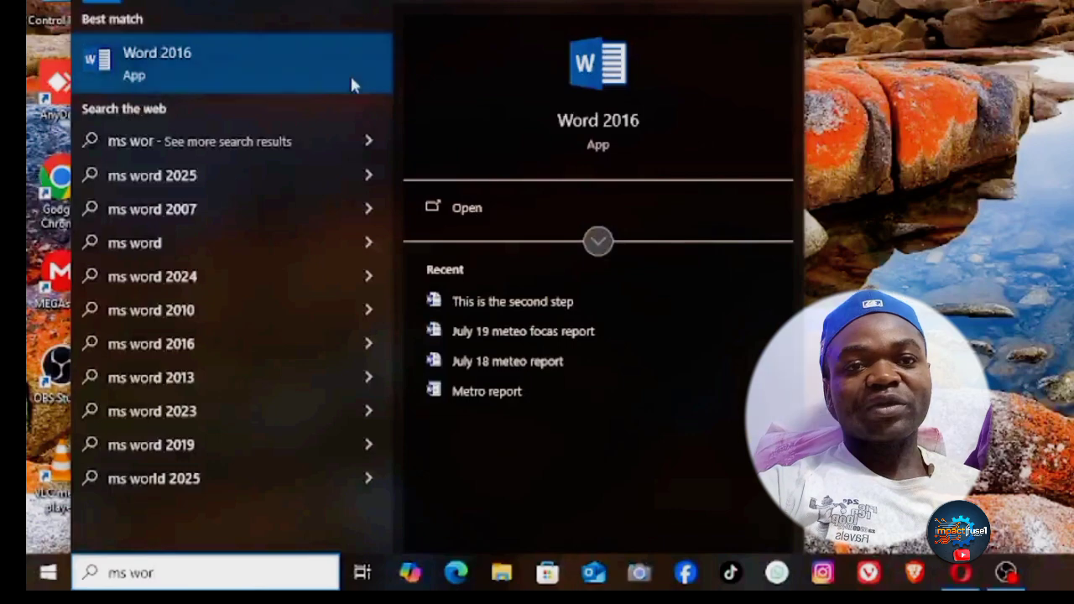
{"action": "left_click", "coordinate": [273, 70]}
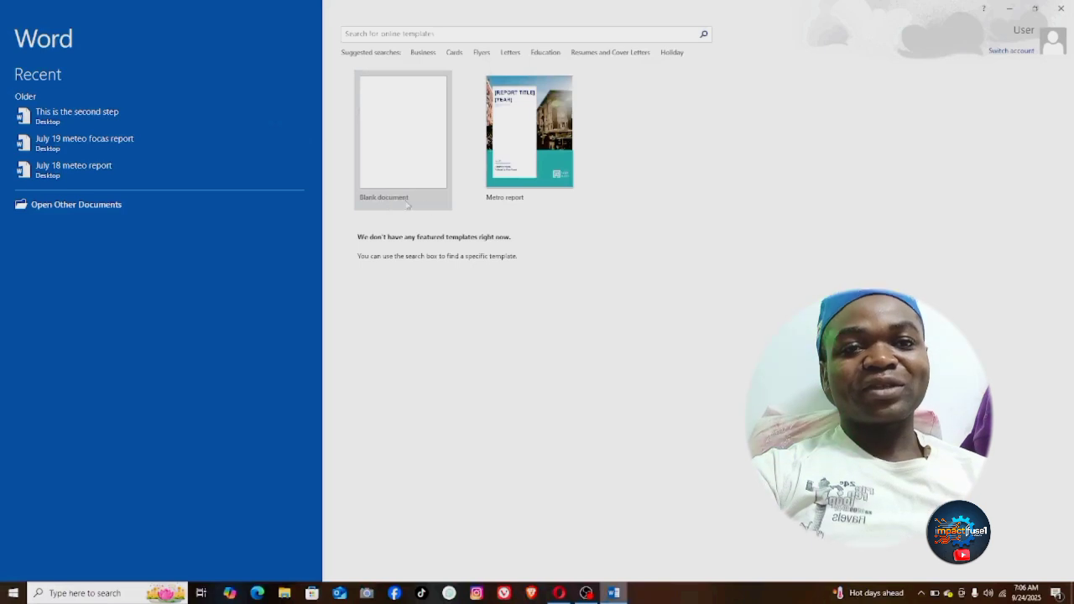
{"action": "left_click", "coordinate": [408, 126]}
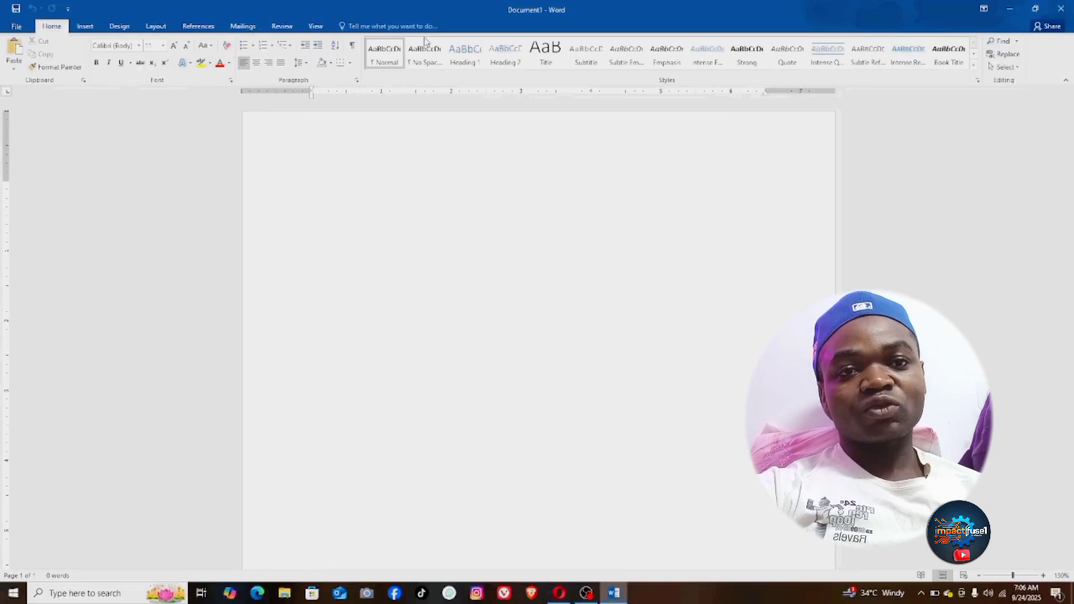
Generate sample paragraphs in the blank document with the =rand() function.
{"action": "type", "text": "="}
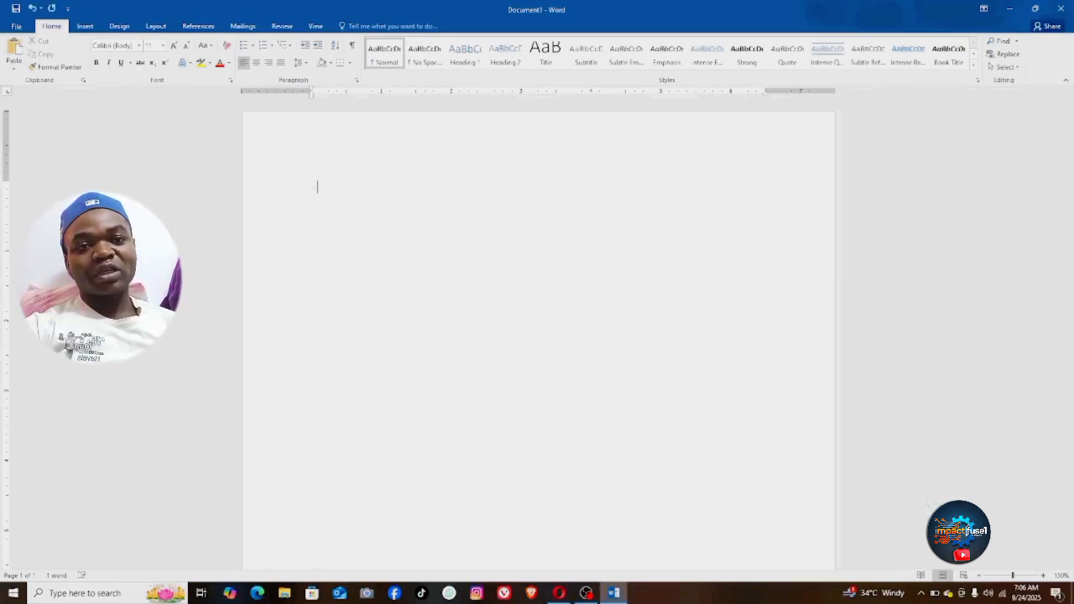
{"action": "type", "text": "ran"}
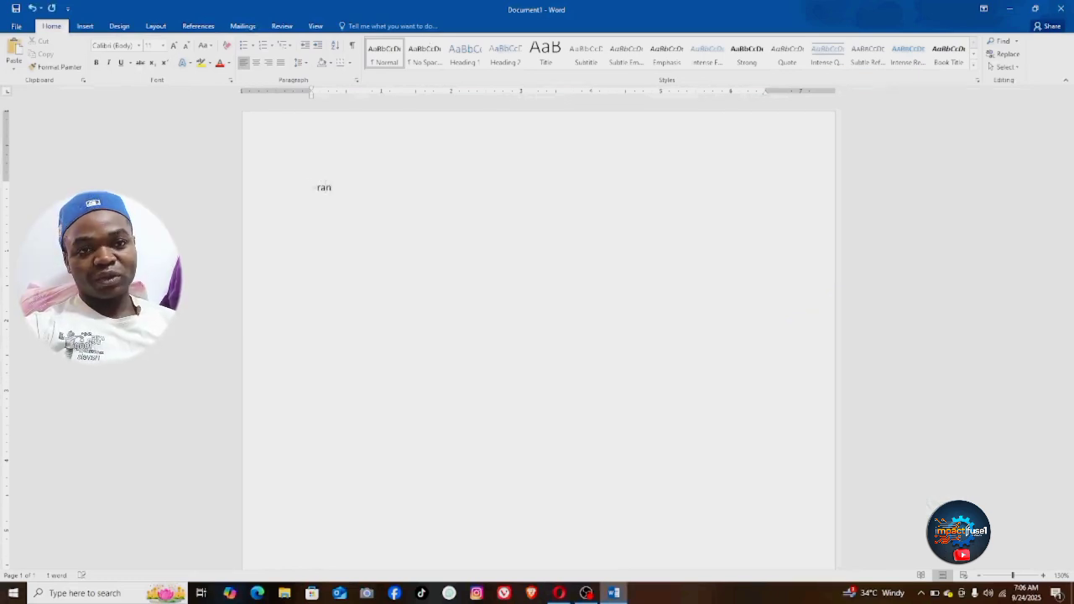
{"action": "type", "text": "d()"}
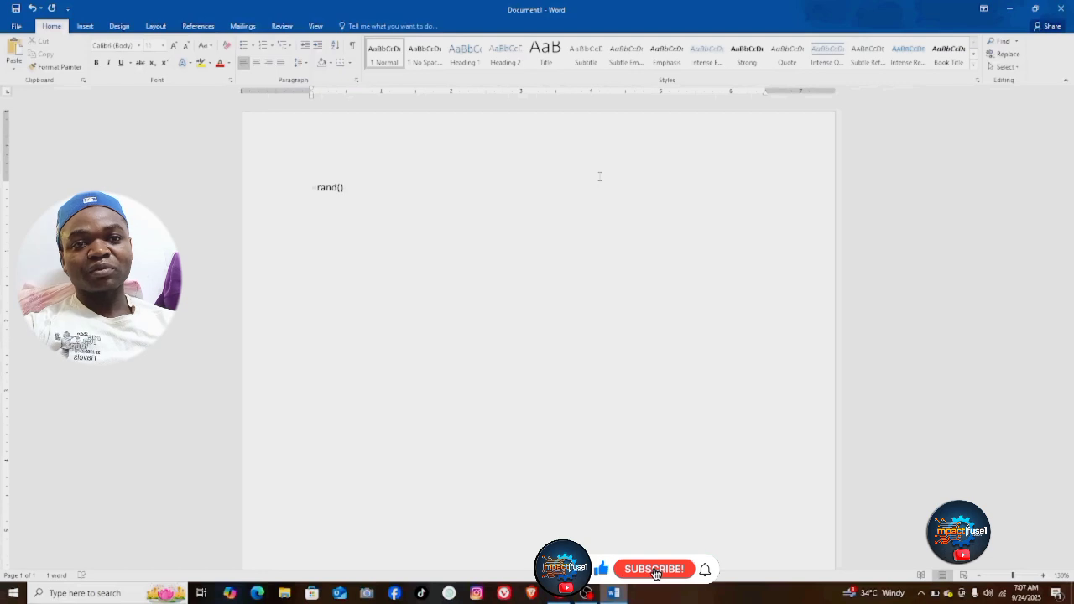
{"action": "key", "text": "Return"}
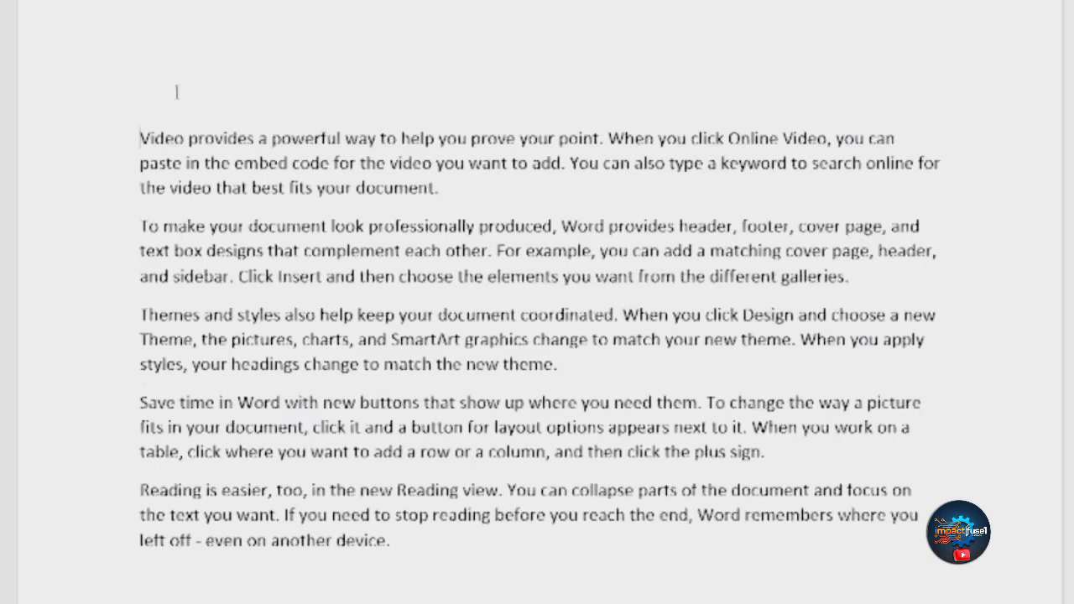
Add the title "Application for video editor" above the first paragraph, followed by an empty line.
{"action": "left_click", "coordinate": [174, 89]}
{"action": "type", "text": "applic"}
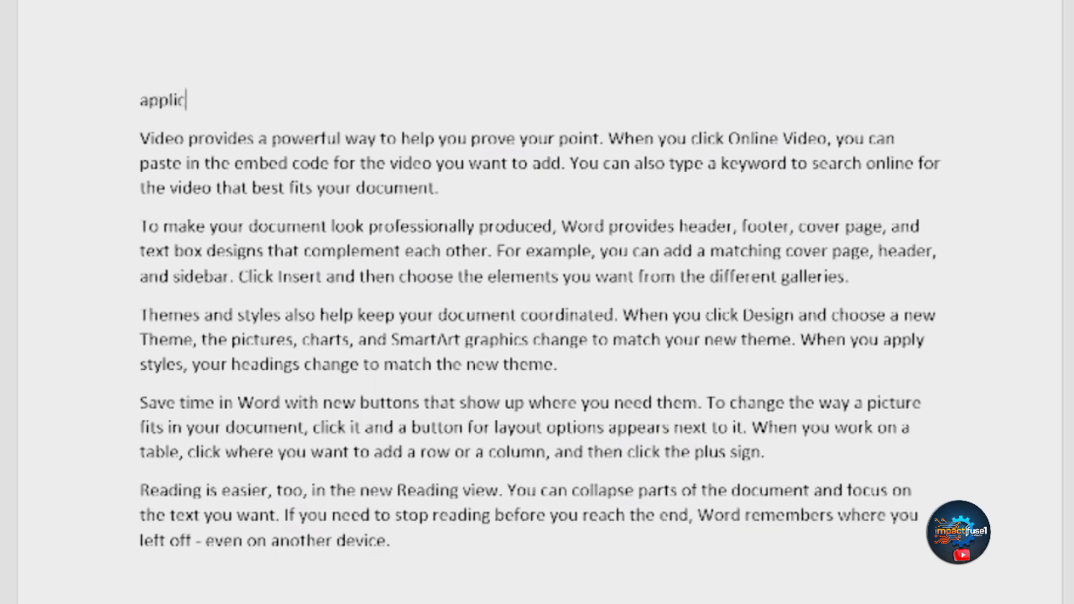
{"action": "type", "text": "ation for the o"}
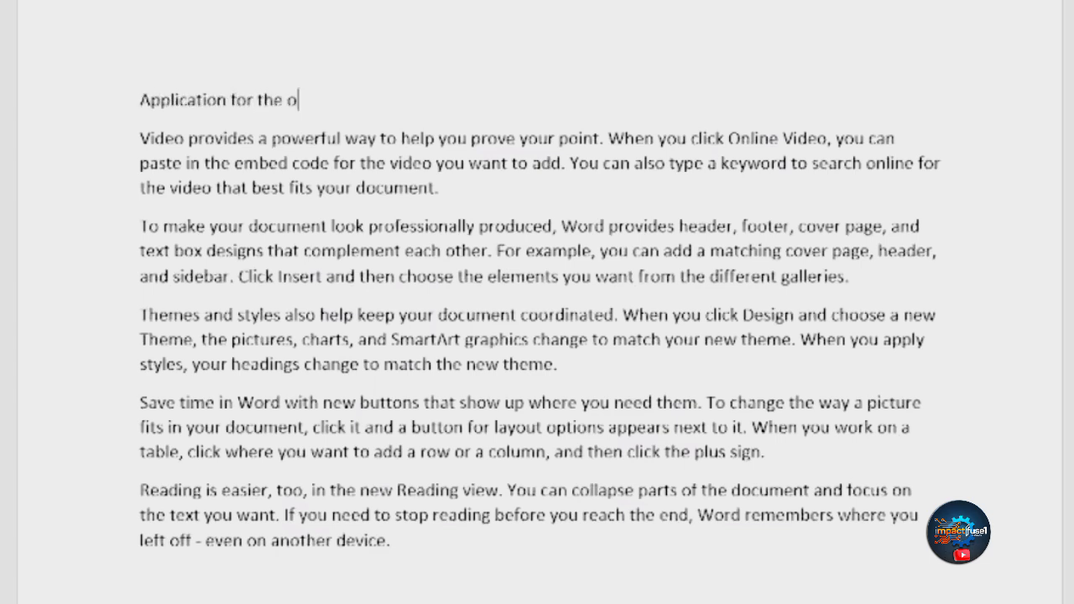
{"action": "key", "text": "BackSpace"}
{"action": "key", "text": "BackSpace"}
{"action": "key", "text": "BackSpace"}
{"action": "key", "text": "BackSpace"}
{"action": "key", "text": "BackSpace"}
{"action": "type", "text": "vidi"}
{"action": "key", "text": "BackSpace"}
{"action": "type", "text": "eo edit"}
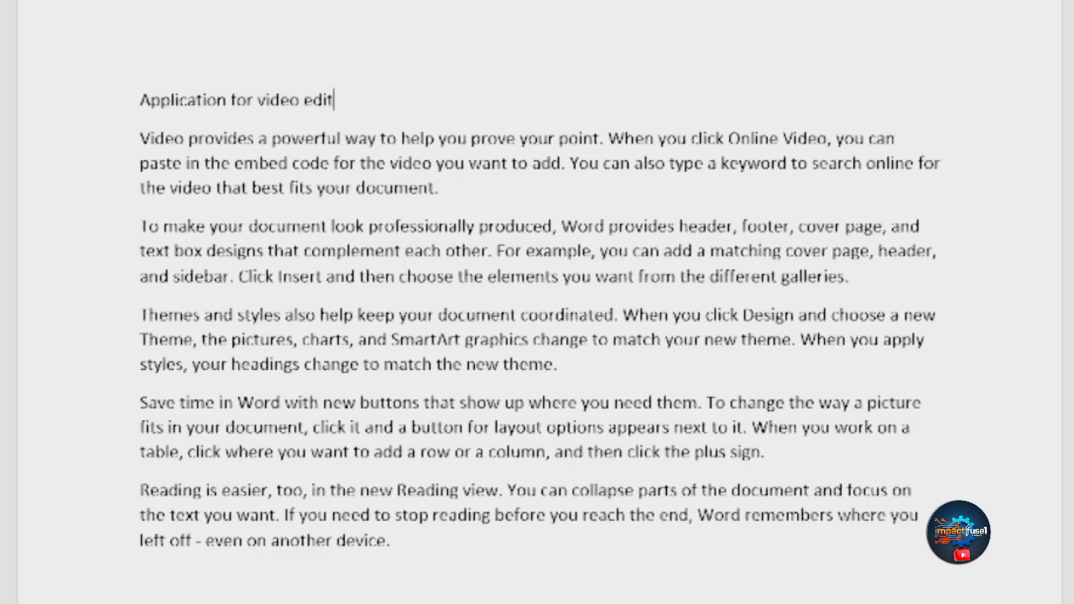
{"action": "type", "text": "or"}
{"action": "key", "text": "Return"}
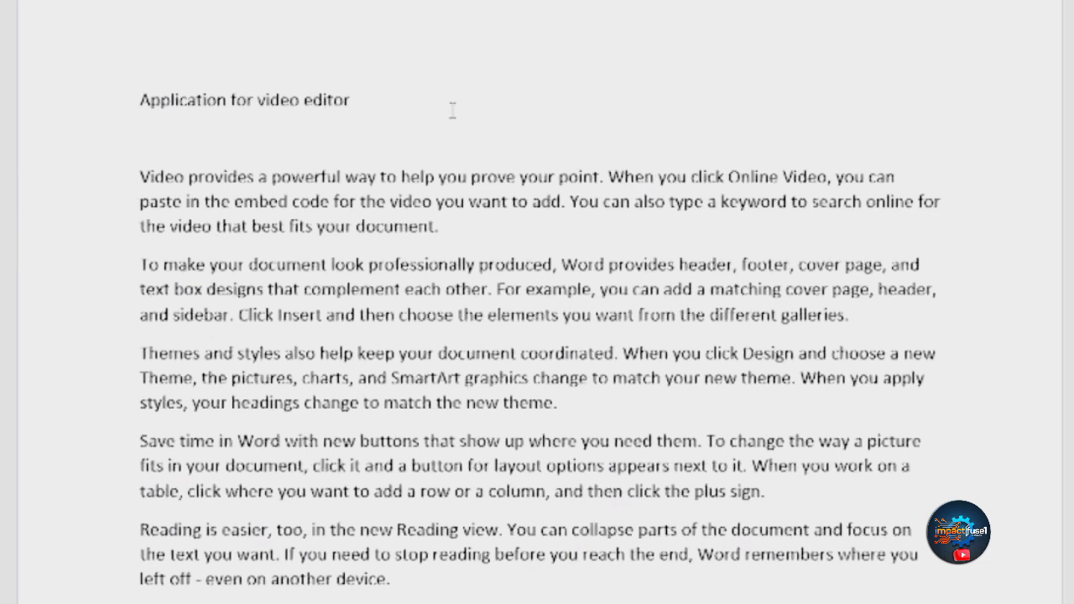
Centre the title "Application for video editor", enlarge its font by three increments and make it bold.
{"action": "left_click_drag", "start_coordinate": [401, 128], "coordinate": [141, 115]}
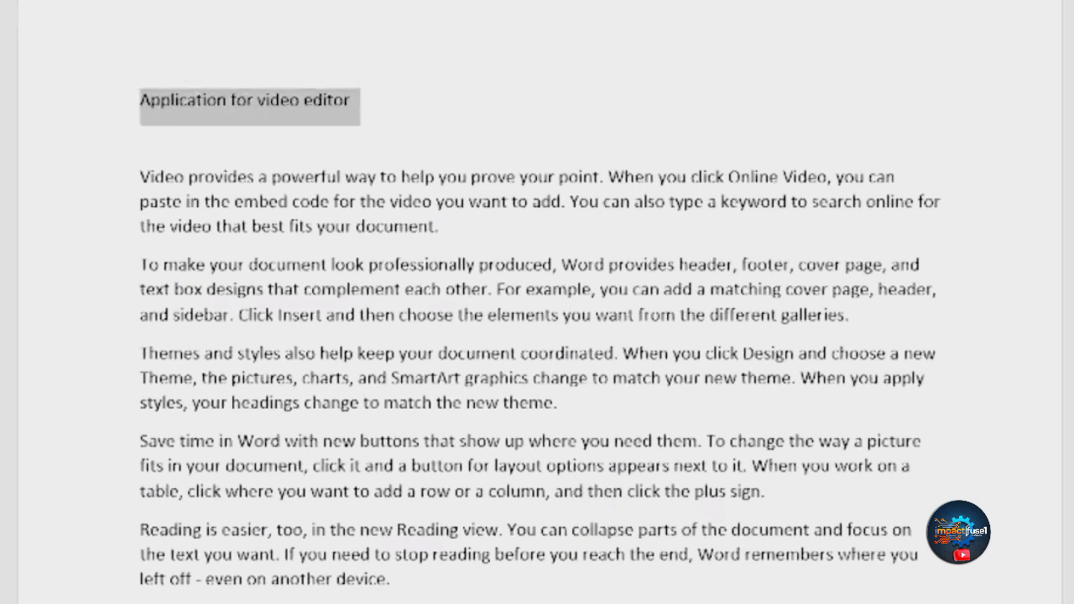
{"action": "key", "text": "ctrl+e"}
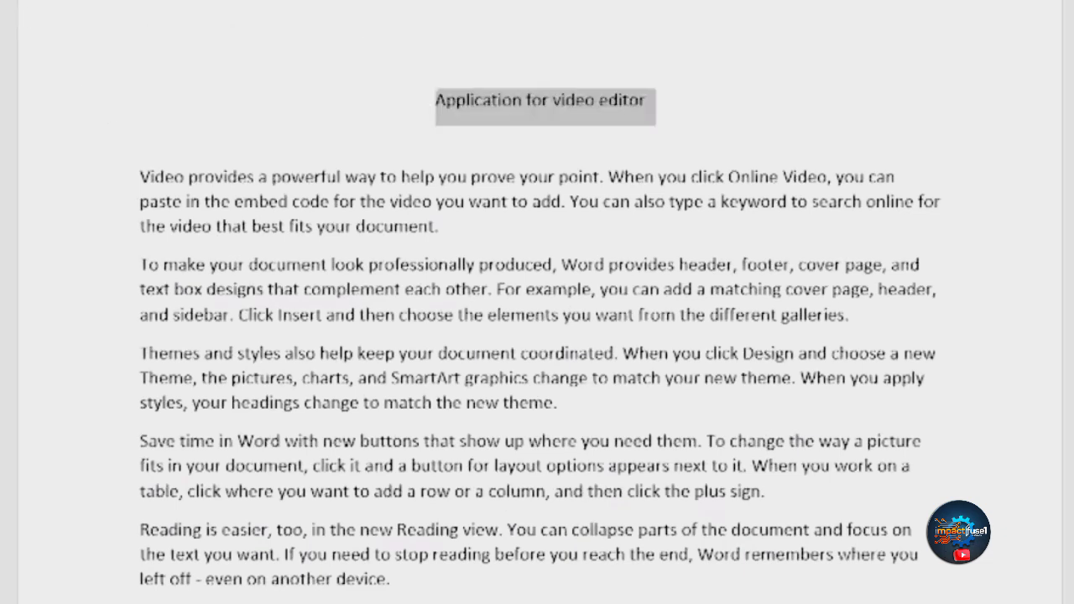
{"action": "key", "text": "ctrl+shift+period"}
{"action": "key", "text": "ctrl+shift+period"}
{"action": "key", "text": "ctrl+shift+period"}
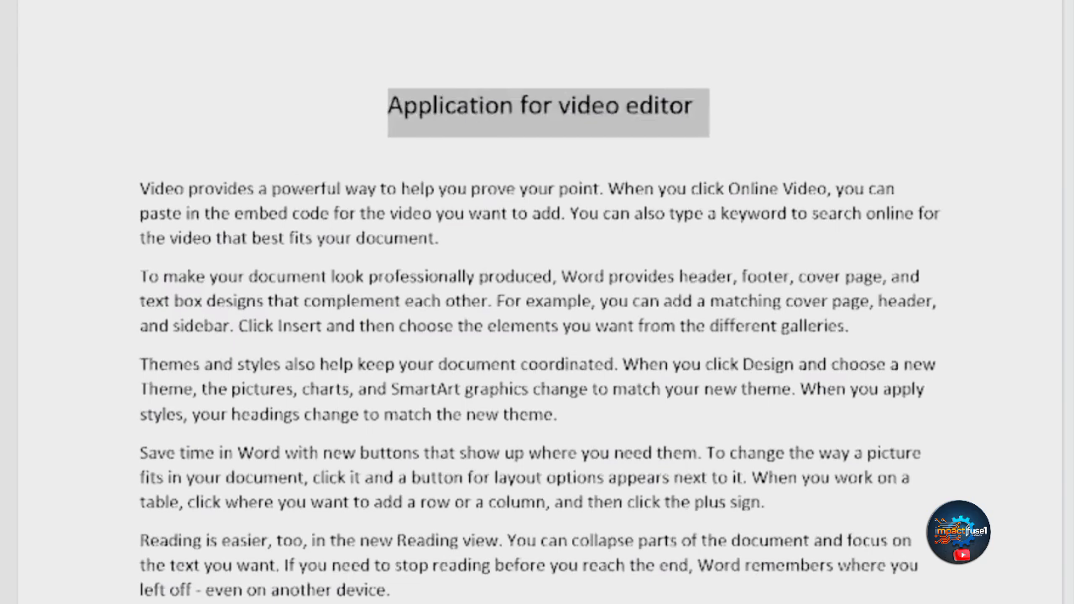
{"action": "key", "text": "ctrl+b"}
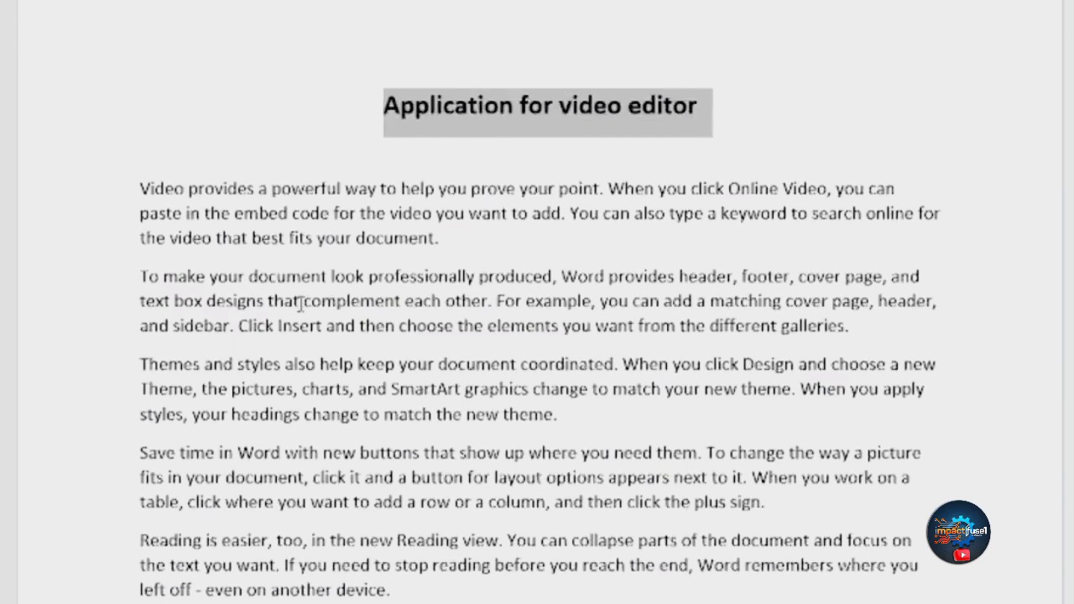
Add the closing lines "Thanks" and "Your sincer" below the text, with 1.0 line spacing and no space after the paragraphs.
{"action": "left_click", "coordinate": [470, 600]}
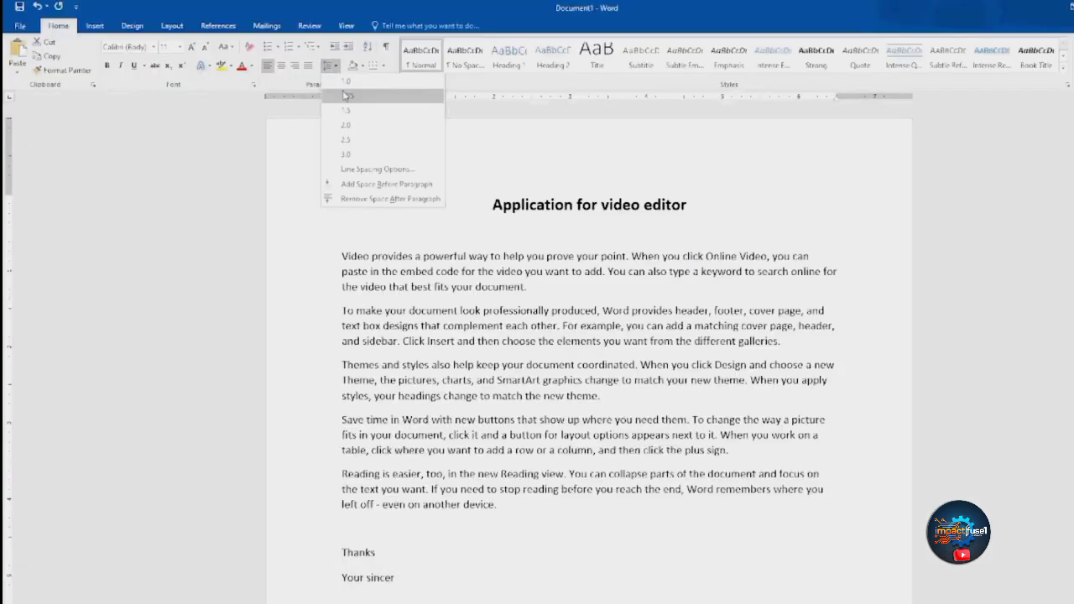
{"action": "left_click", "coordinate": [348, 85]}
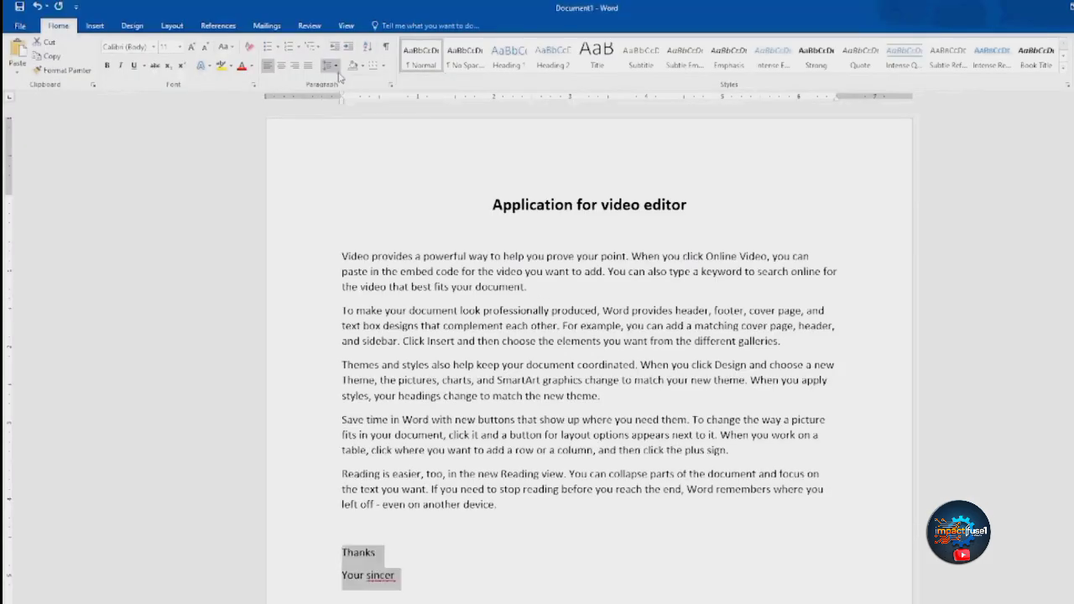
{"action": "left_click", "coordinate": [329, 66]}
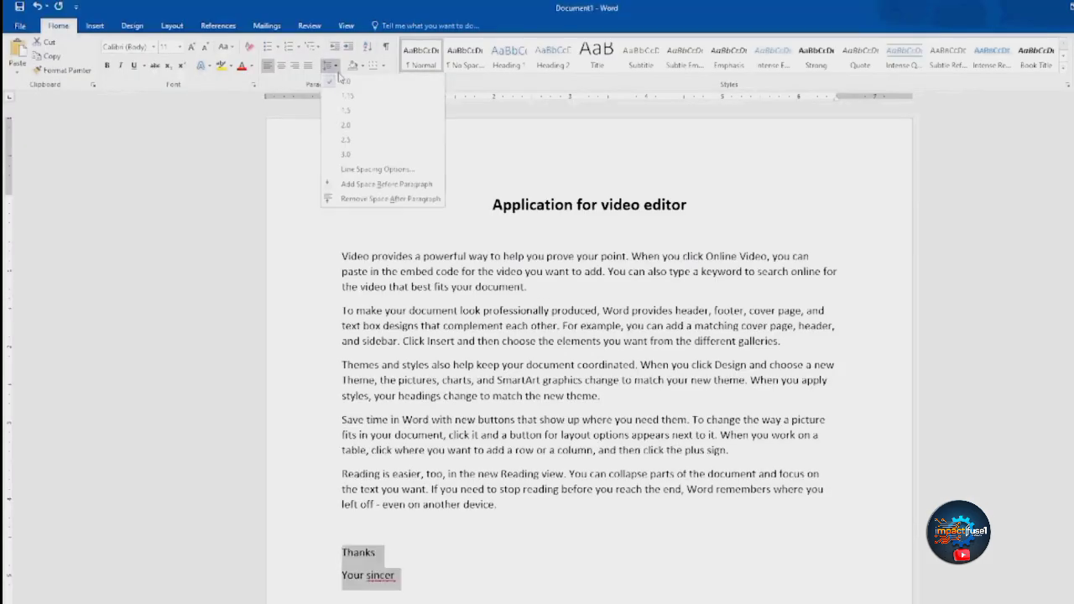
{"action": "left_click", "coordinate": [373, 199]}
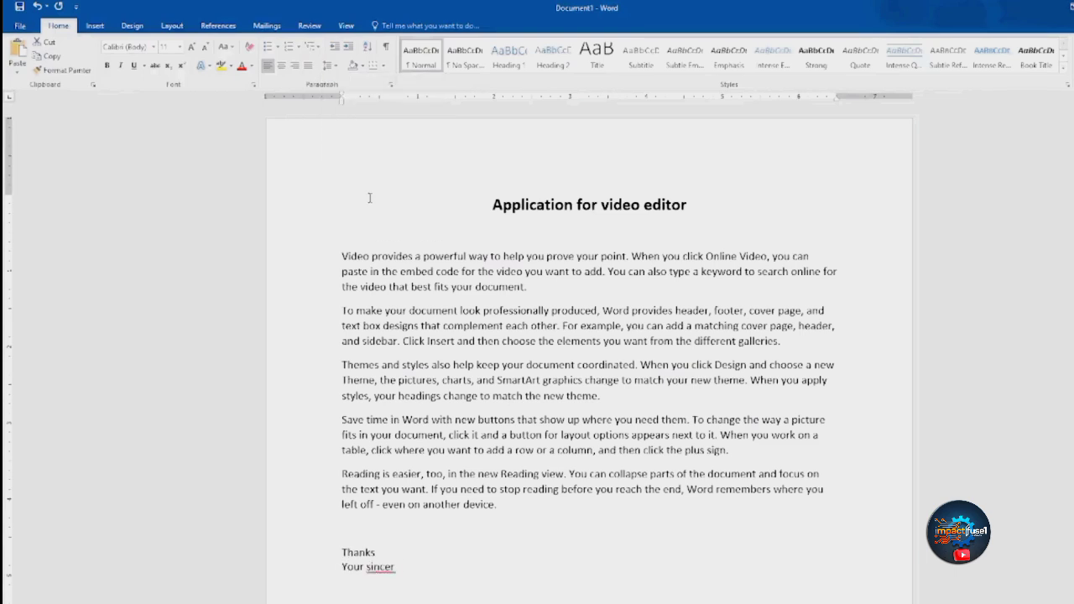
Correct the misspelled word "sincer" in the closing line to the suggested spelling "sincere".
{"action": "left_click", "coordinate": [379, 568]}
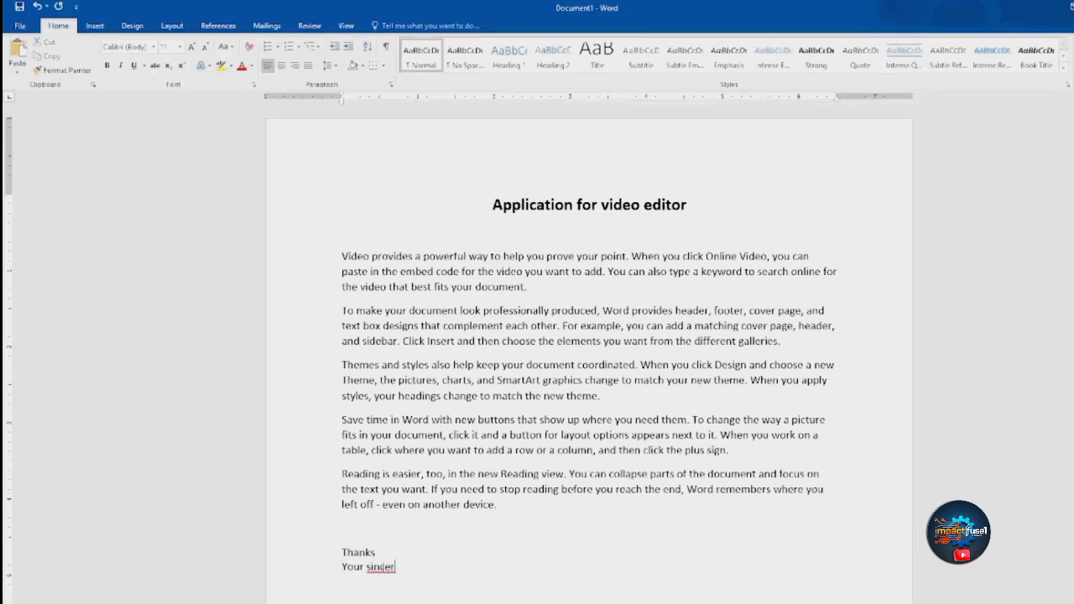
{"action": "right_click", "coordinate": [379, 568]}
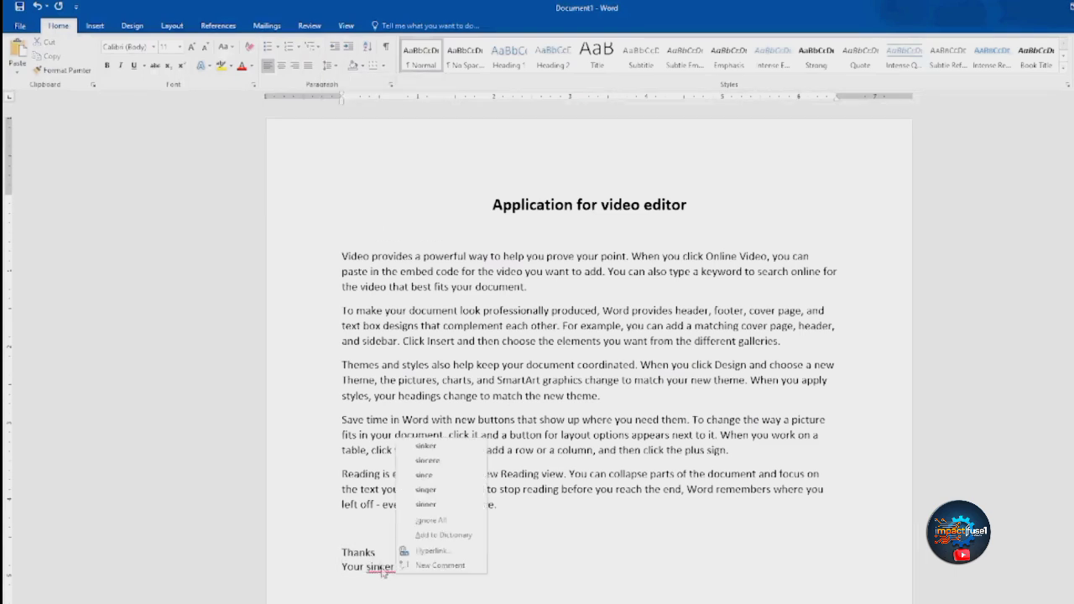
{"action": "left_click", "coordinate": [449, 462]}
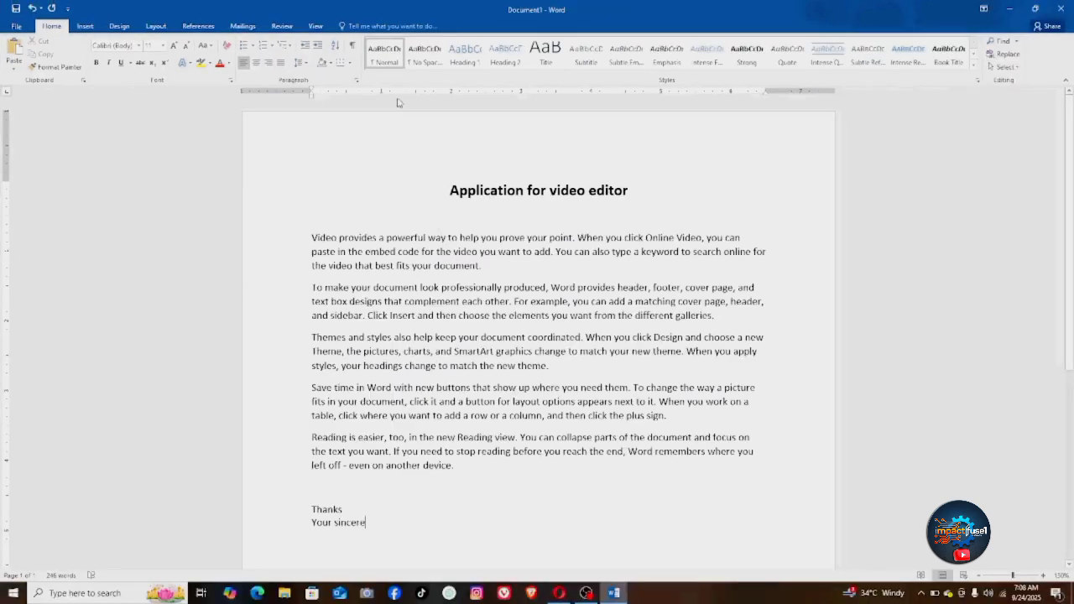
{"action": "left_click", "coordinate": [15, 24]}
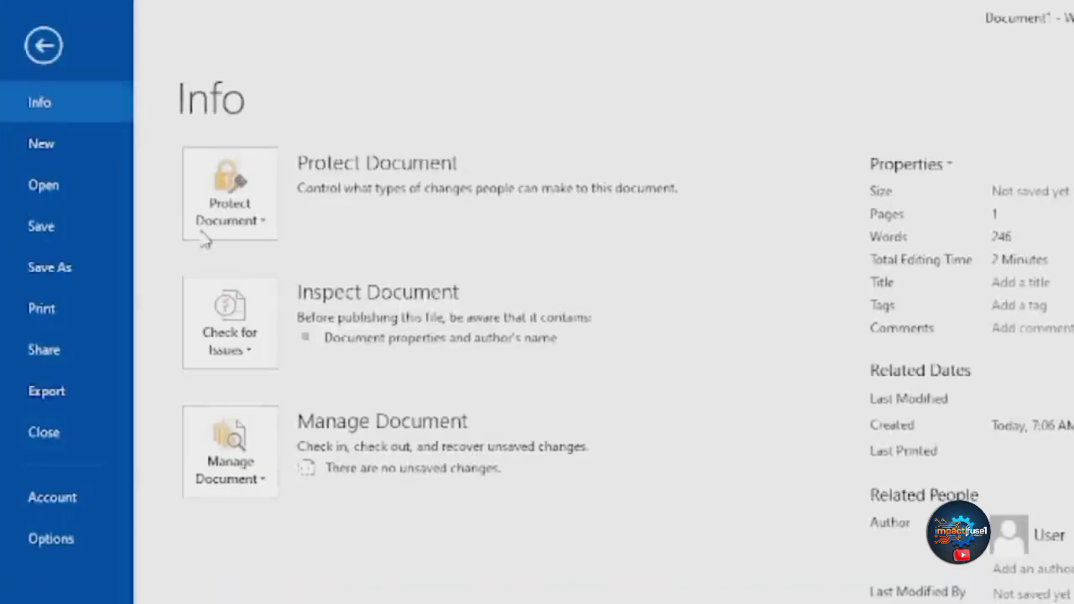
{"action": "left_click", "coordinate": [44, 45]}
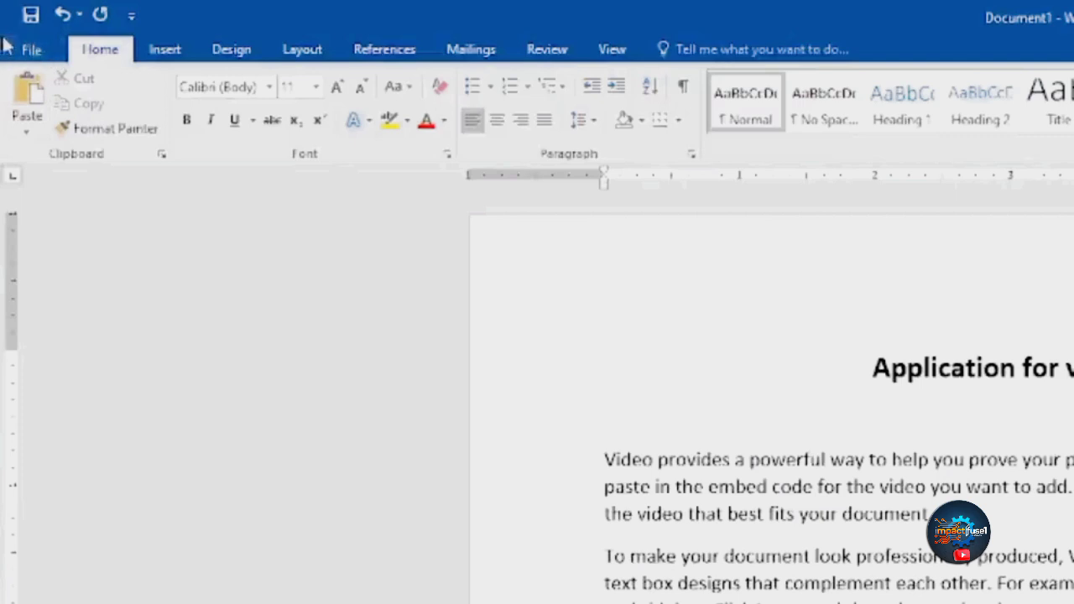
{"action": "left_click", "coordinate": [79, 222]}
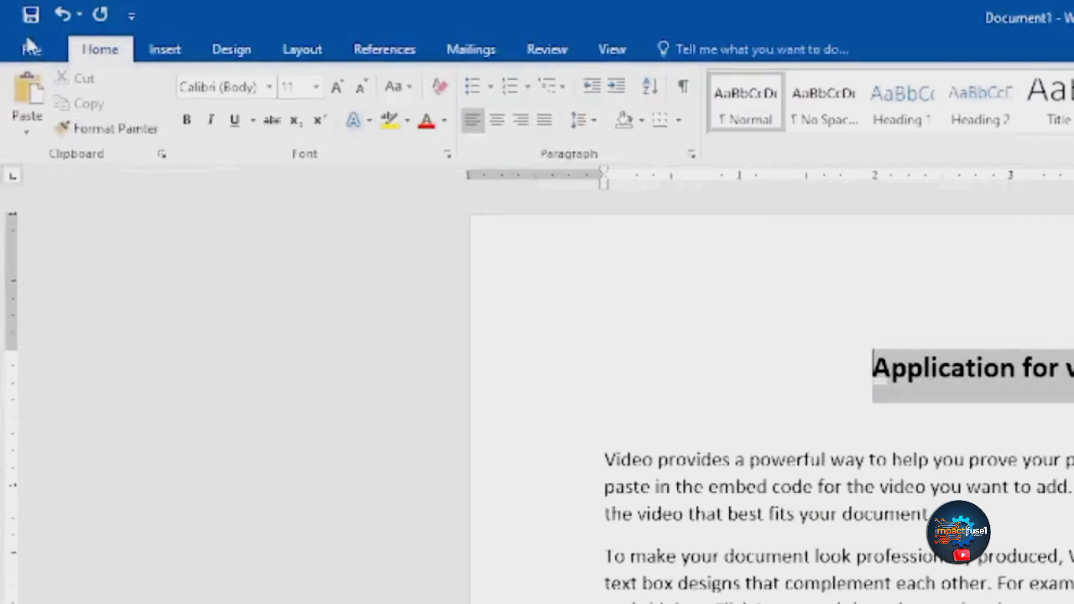
Save the letter to the Desktop as a Word document named "Application for video editor letter".
{"action": "left_click", "coordinate": [31, 51]}
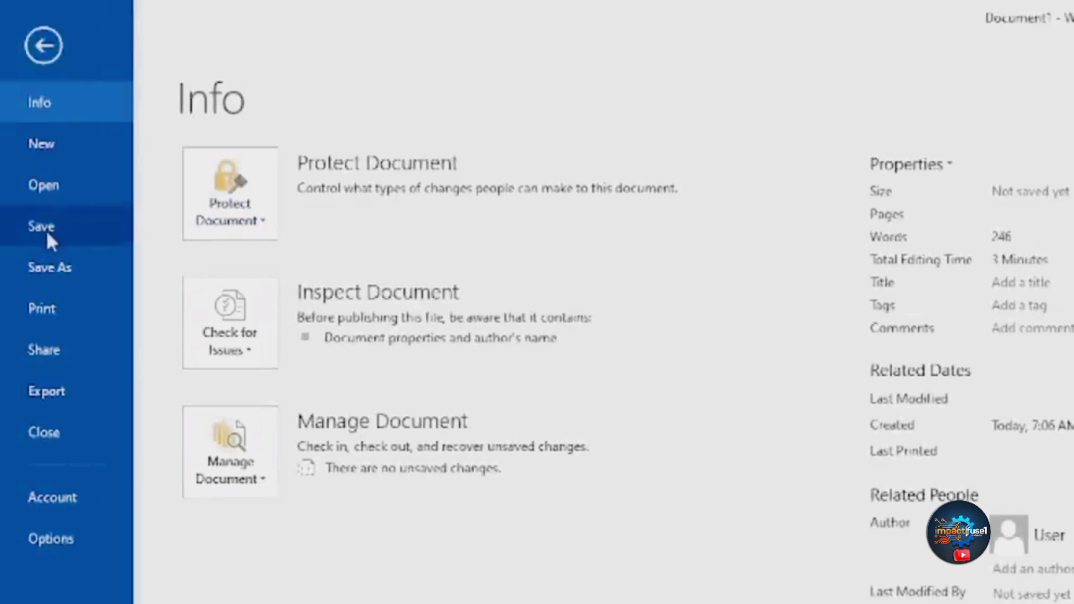
{"action": "left_click", "coordinate": [46, 229]}
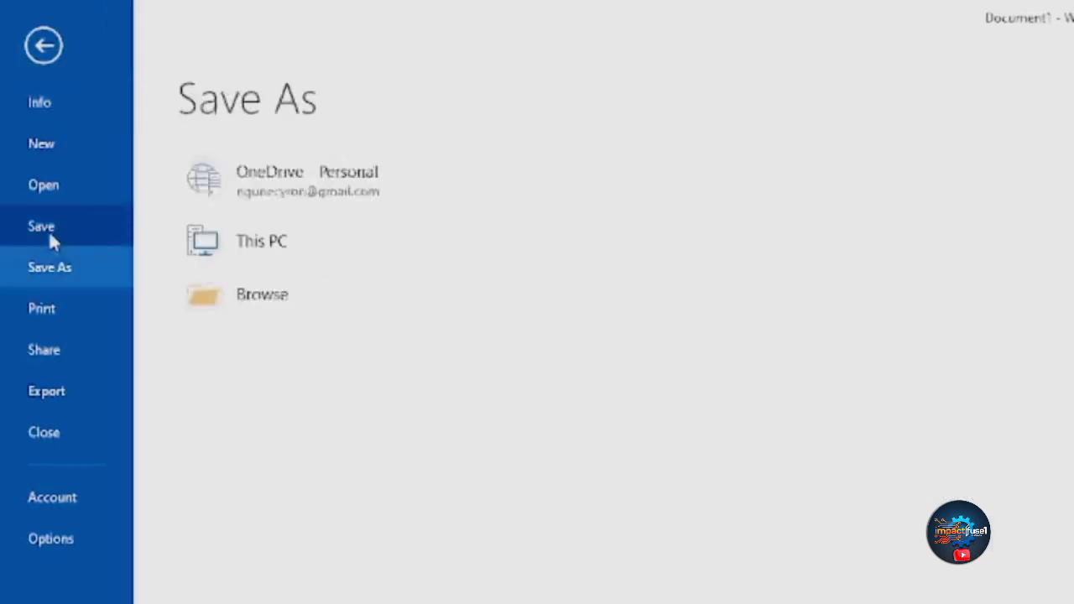
{"action": "left_click", "coordinate": [308, 263]}
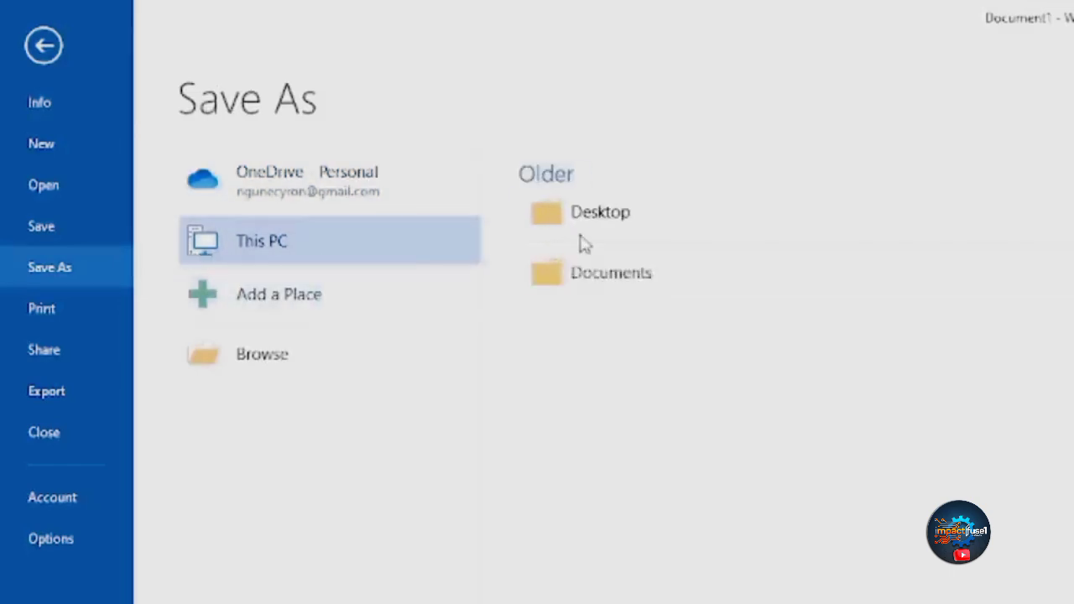
{"action": "left_click", "coordinate": [606, 227]}
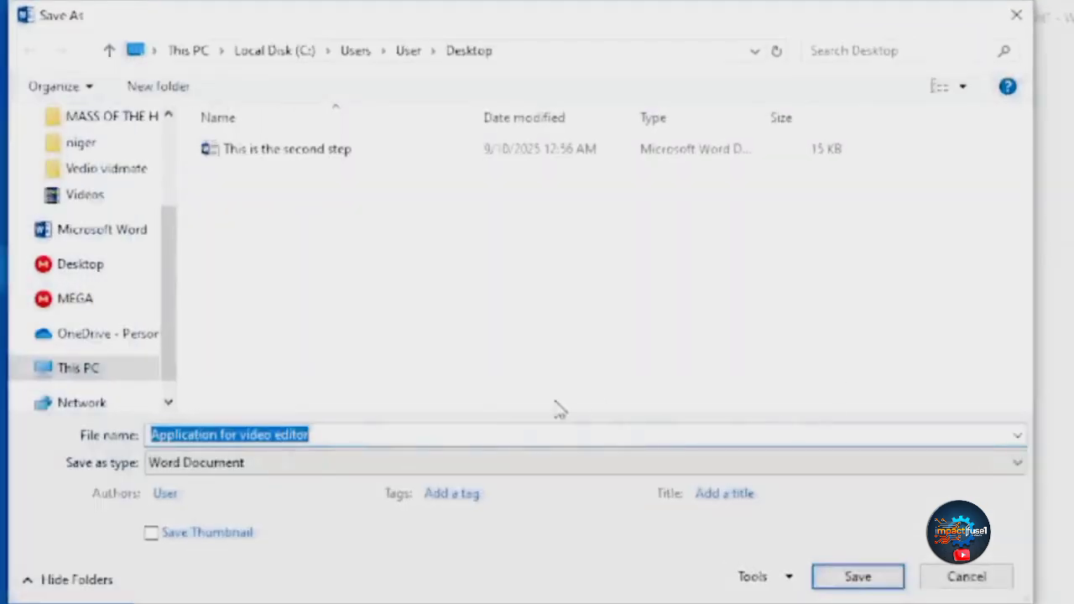
{"action": "left_click", "coordinate": [347, 437]}
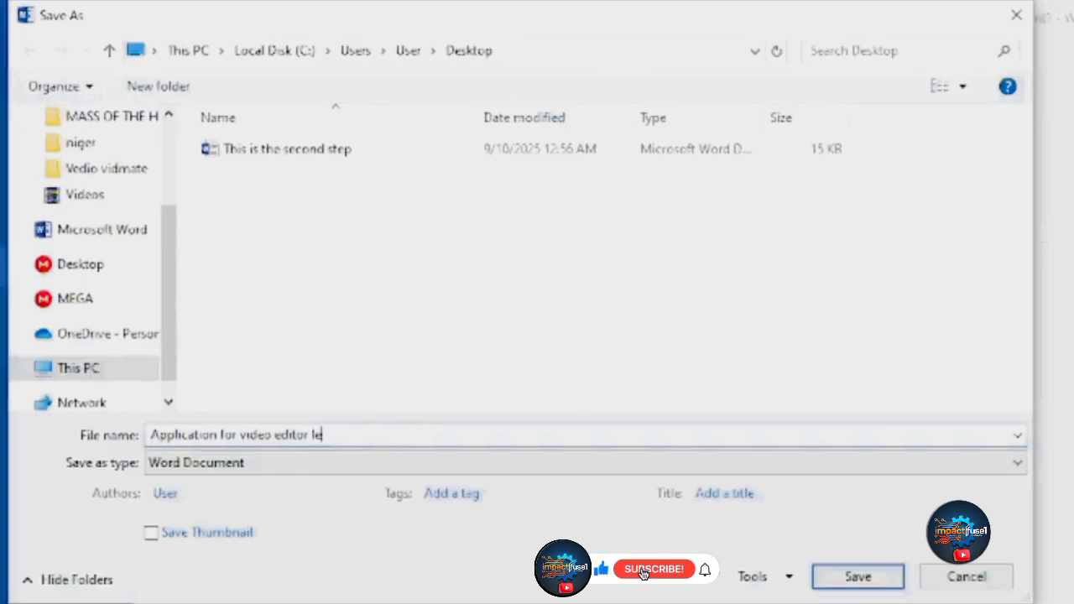
{"action": "type", "text": "letter"}
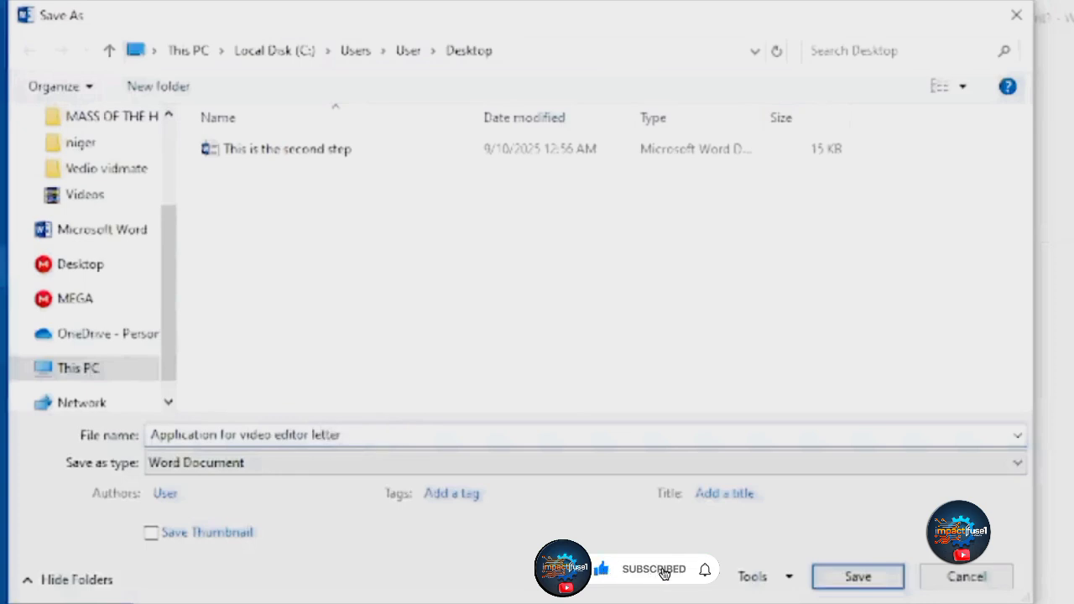
{"action": "left_click", "coordinate": [871, 580]}
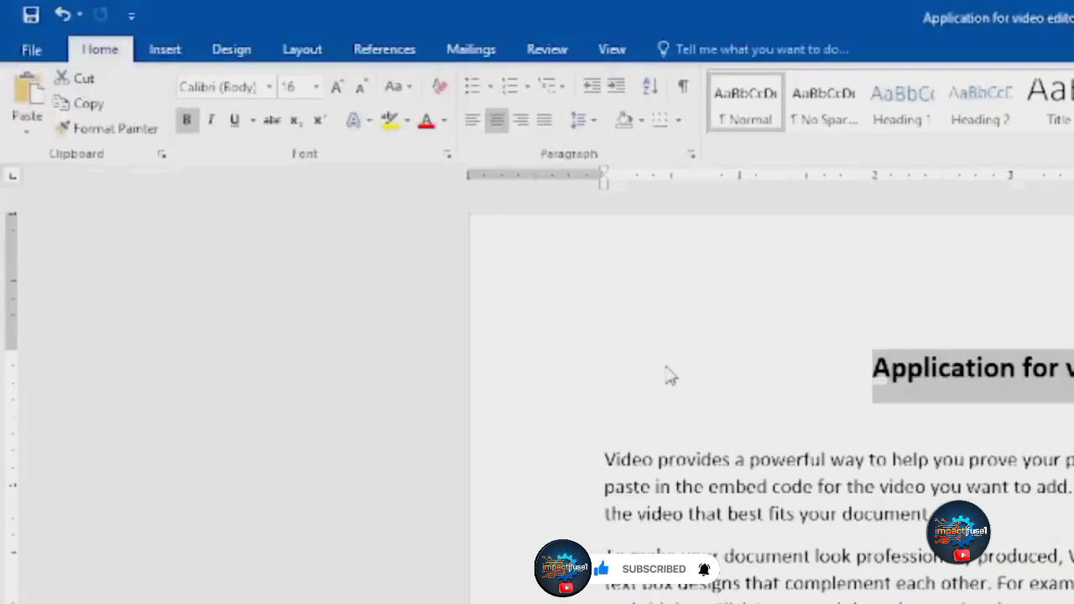
{"action": "left_click", "coordinate": [665, 268]}
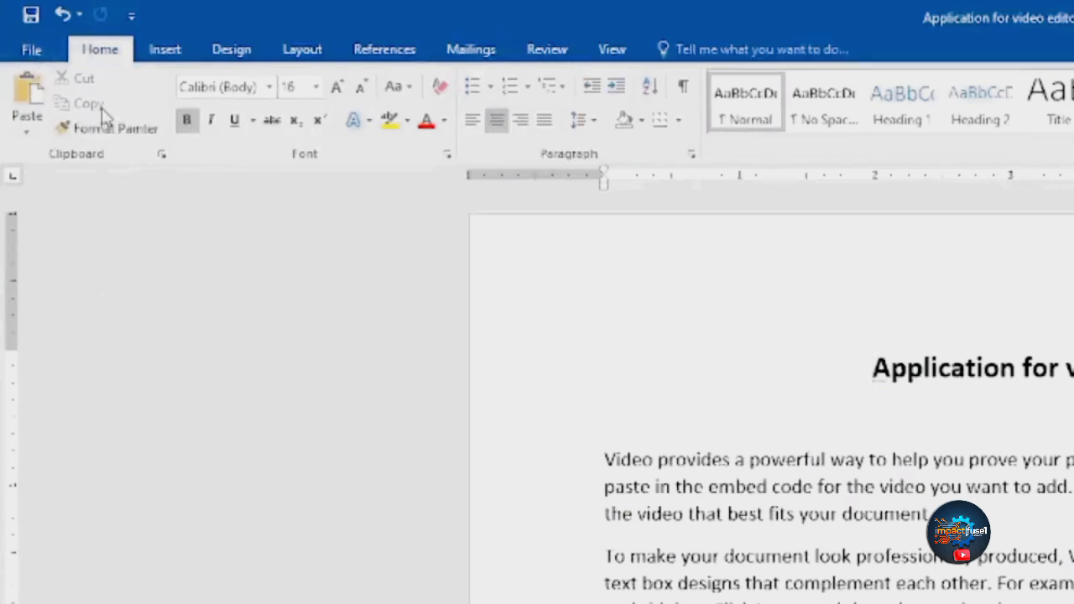
Print all pages of the letter using Microsoft Print to PDF as the printer.
{"action": "left_click", "coordinate": [21, 52]}
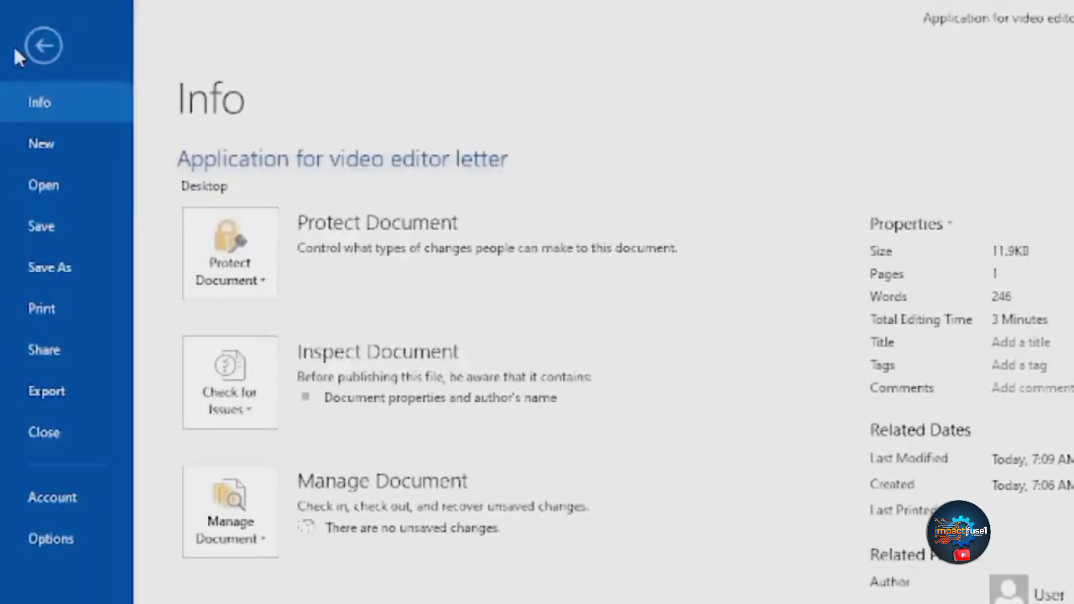
{"action": "left_click", "coordinate": [38, 309]}
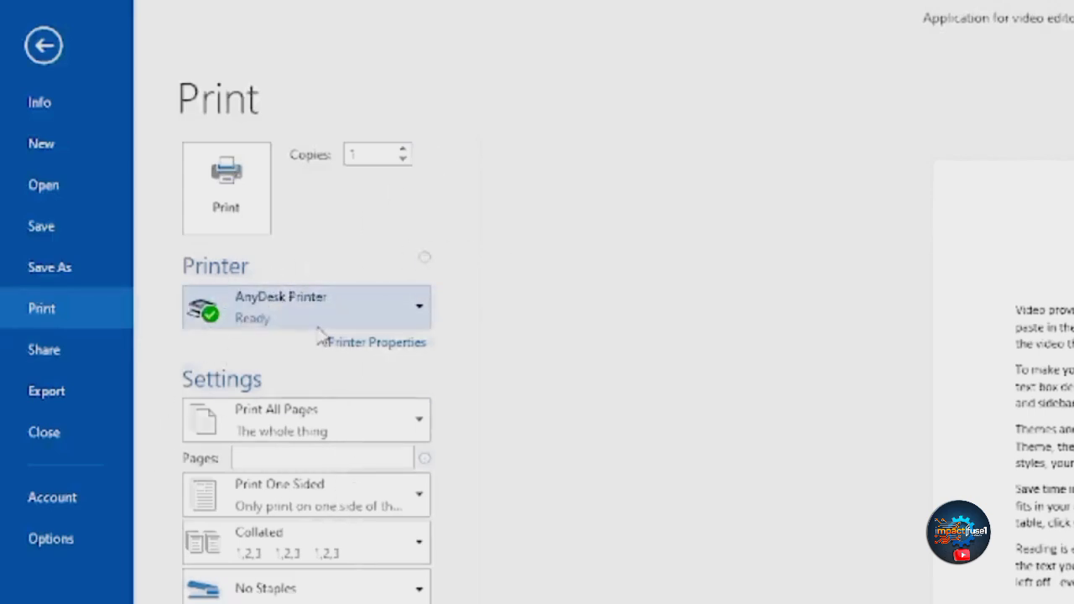
{"action": "left_click", "coordinate": [411, 307]}
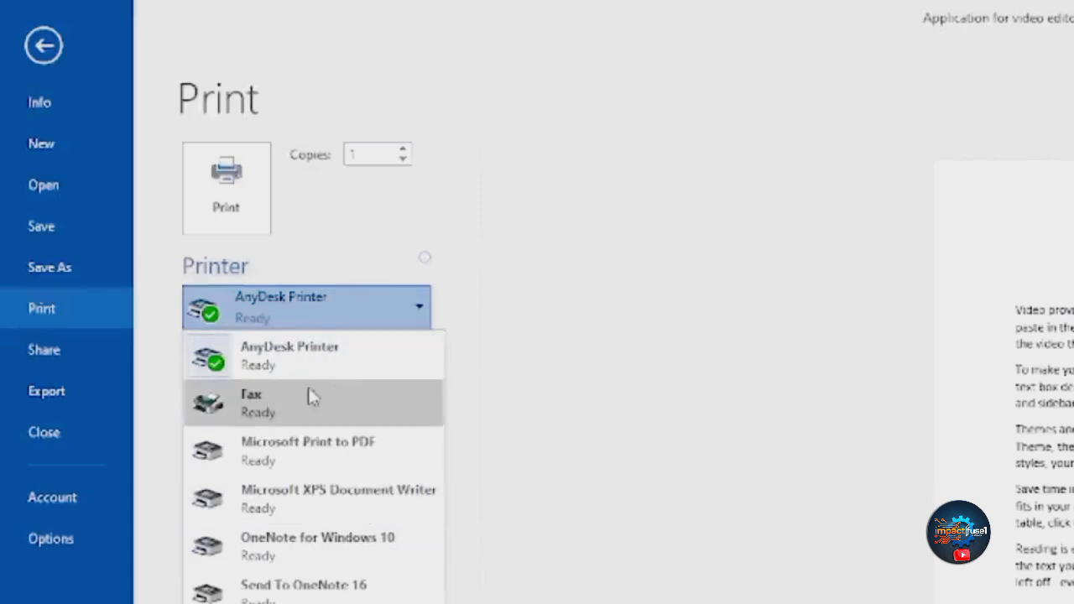
{"action": "left_click", "coordinate": [522, 361]}
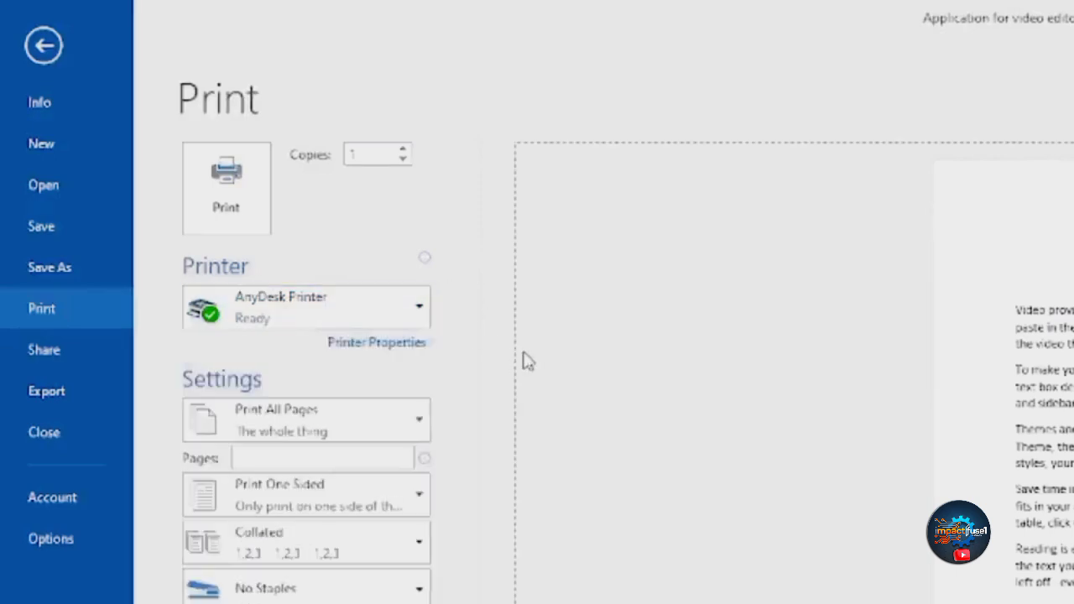
{"action": "left_click", "coordinate": [395, 310]}
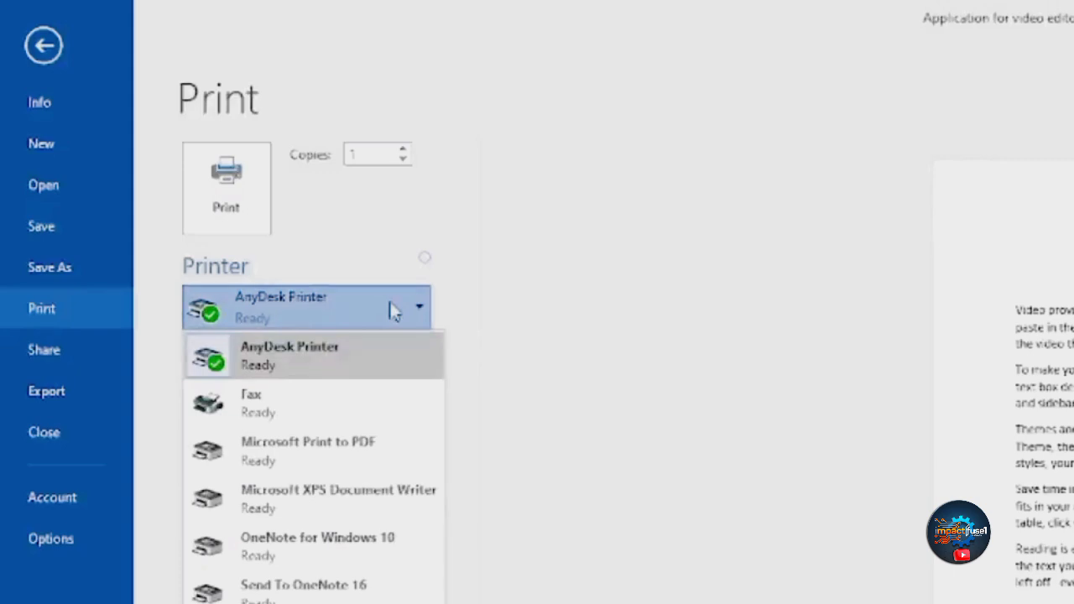
{"action": "left_click", "coordinate": [362, 468]}
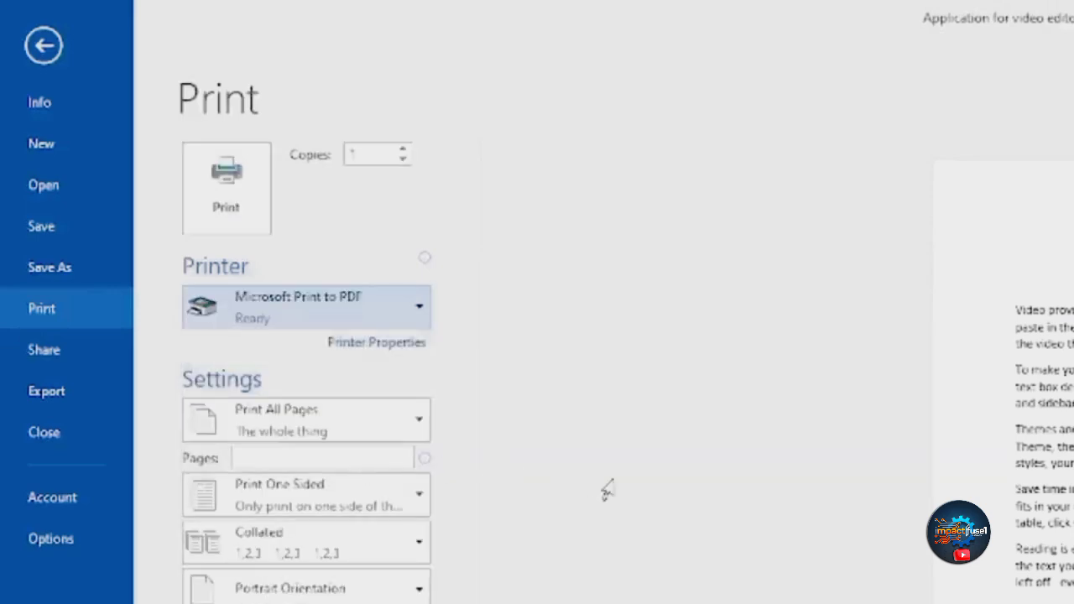
{"action": "left_click", "coordinate": [229, 208]}
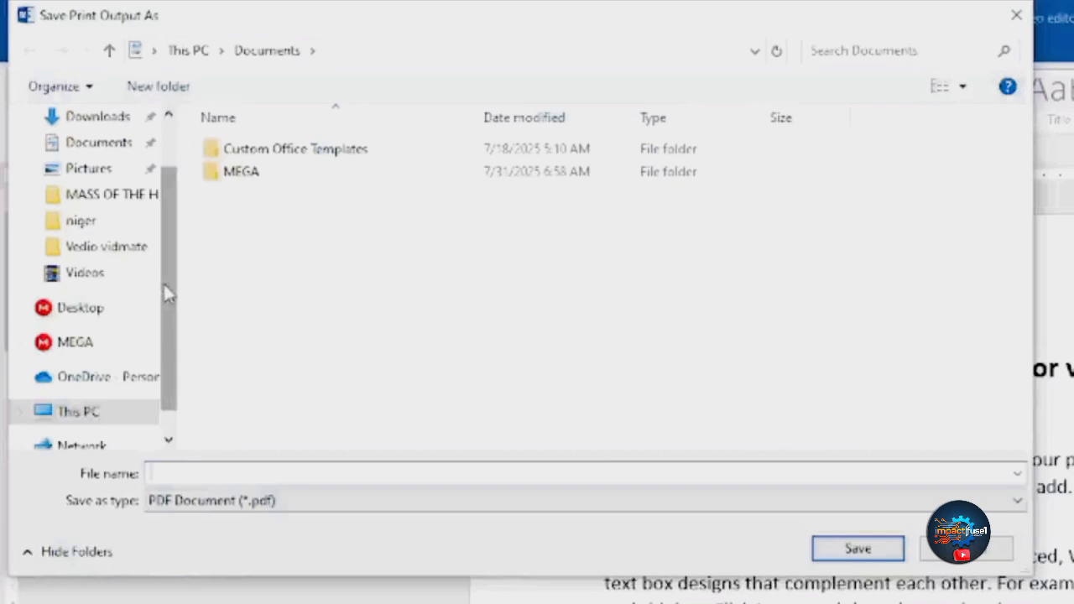
Save the PDF output to the Desktop under the name "Application for video editor letter", without the .docx extension.
{"action": "left_click_drag", "start_coordinate": [164, 286], "coordinate": [159, 242]}
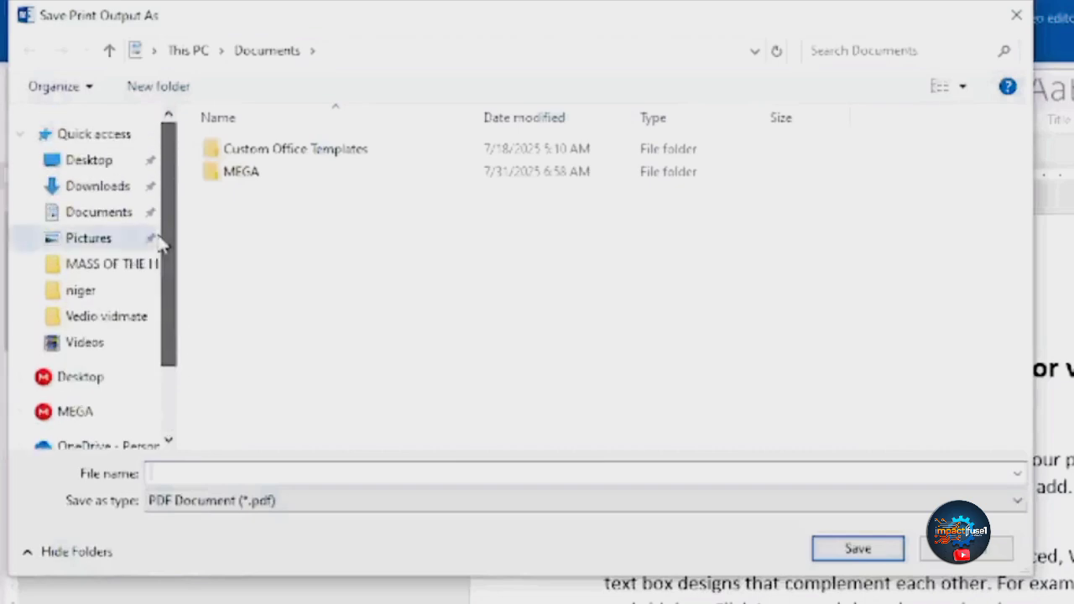
{"action": "left_click", "coordinate": [104, 162]}
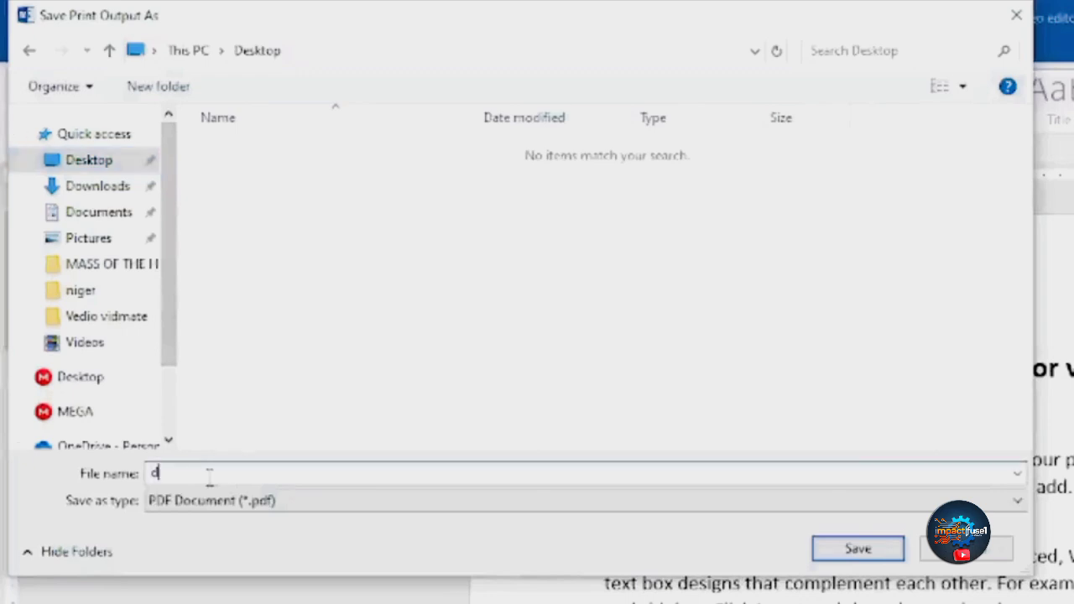
{"action": "left_click", "coordinate": [210, 476]}
{"action": "type", "text": "d"}
{"action": "key", "text": "BackSpace"}
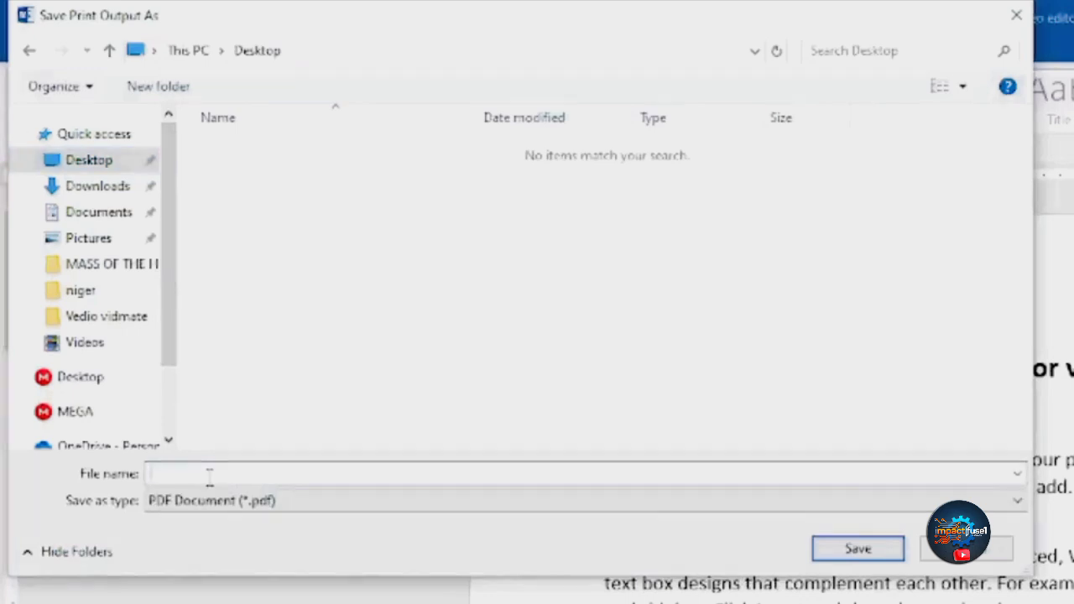
{"action": "type", "text": "a"}
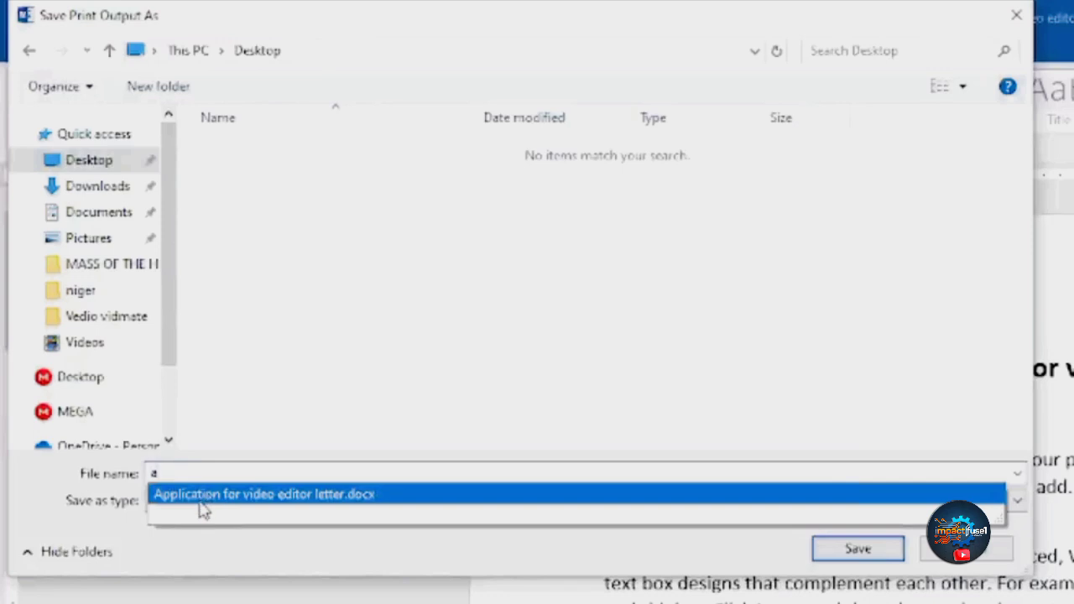
{"action": "left_click", "coordinate": [201, 497]}
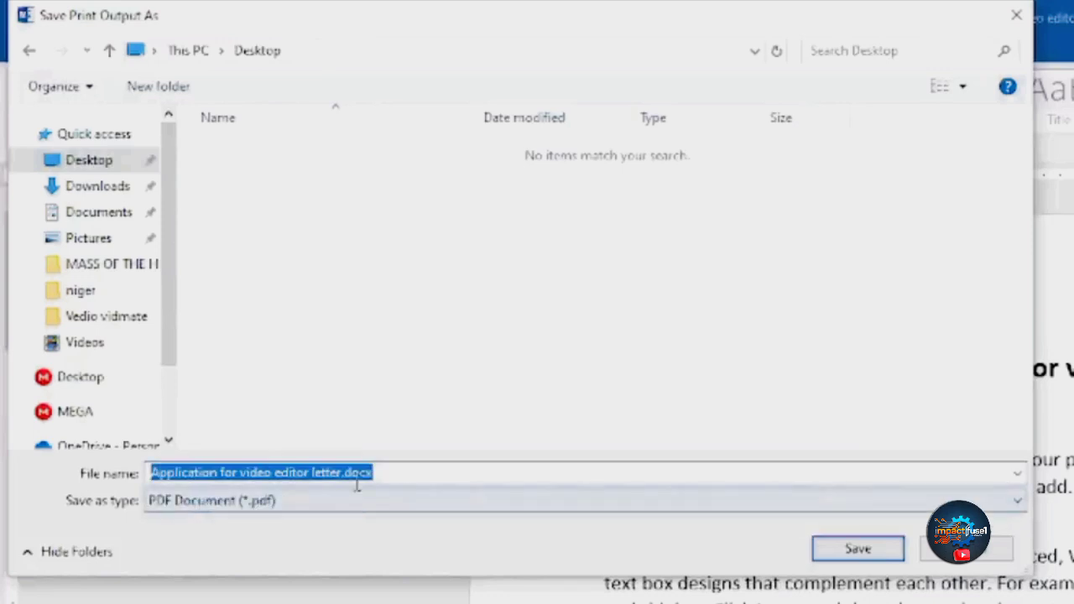
{"action": "left_click", "coordinate": [391, 473]}
{"action": "key", "text": "BackSpace"}
{"action": "key", "text": "BackSpace"}
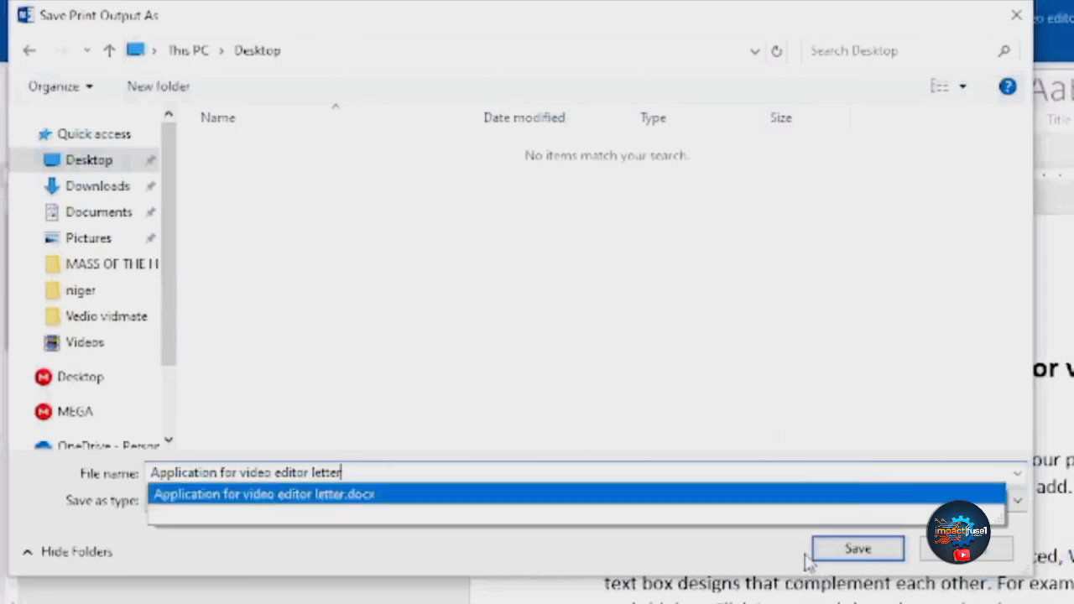
{"action": "left_click", "coordinate": [843, 552]}
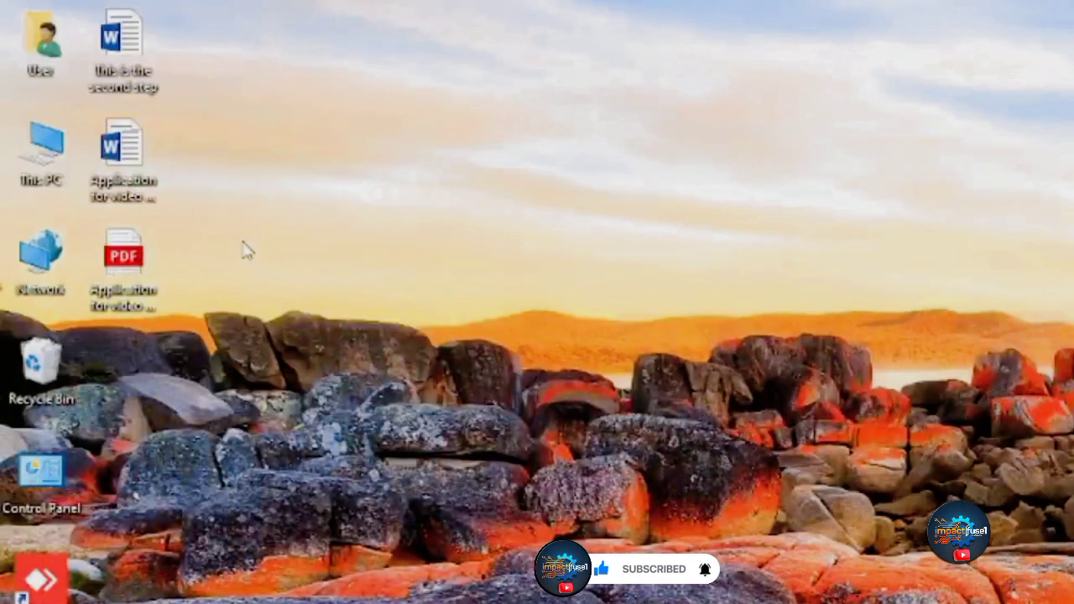
{"action": "left_click_drag", "start_coordinate": [242, 241], "coordinate": [81, 334]}
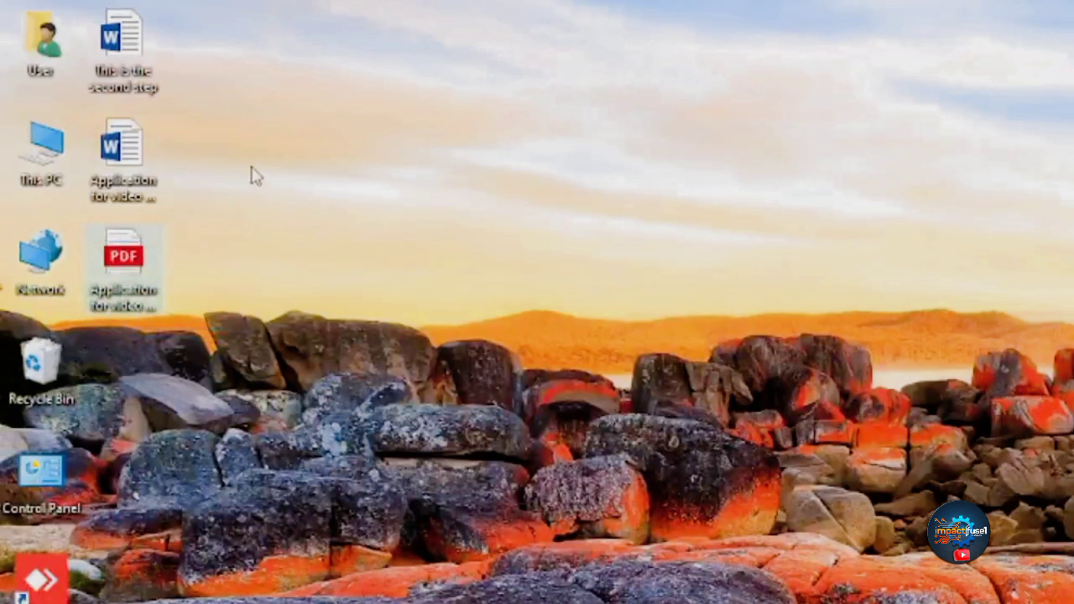
{"action": "left_click_drag", "start_coordinate": [233, 166], "coordinate": [77, 143]}
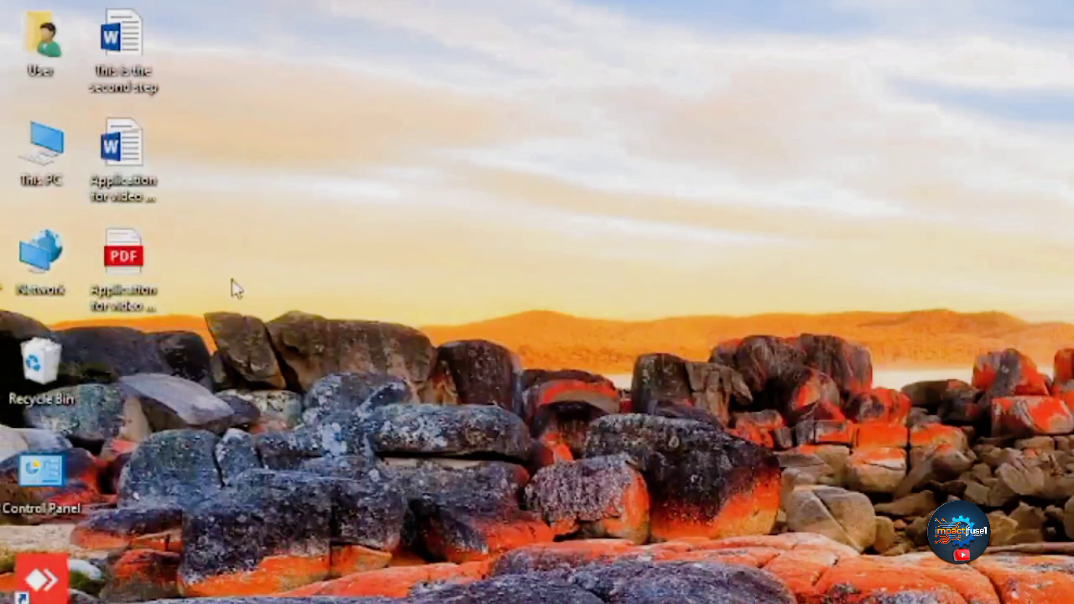
{"action": "left_click_drag", "start_coordinate": [263, 277], "coordinate": [92, 295]}
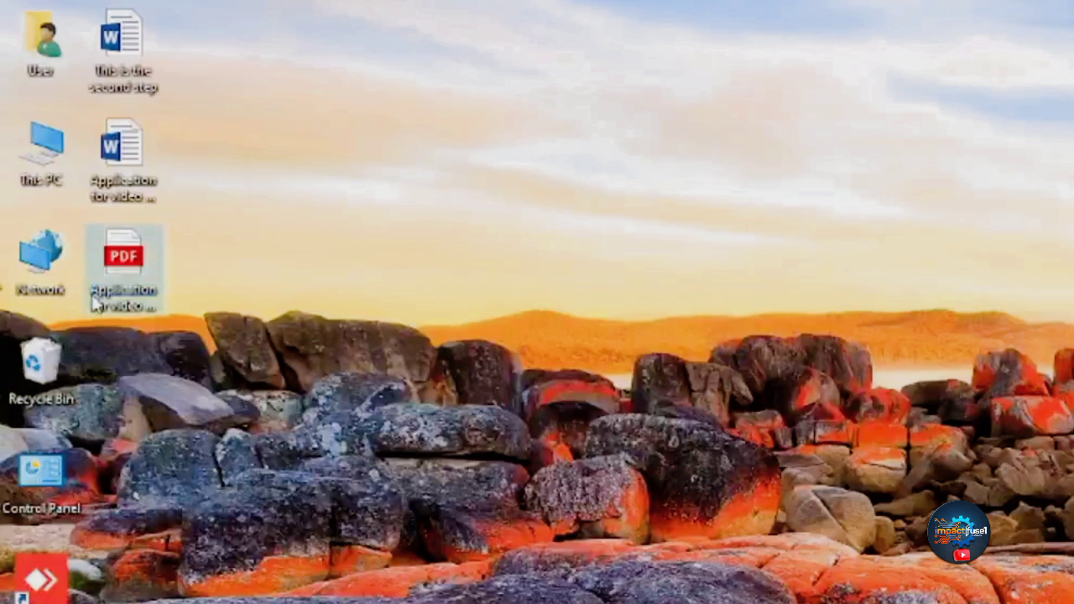
{"action": "left_click", "coordinate": [141, 256]}
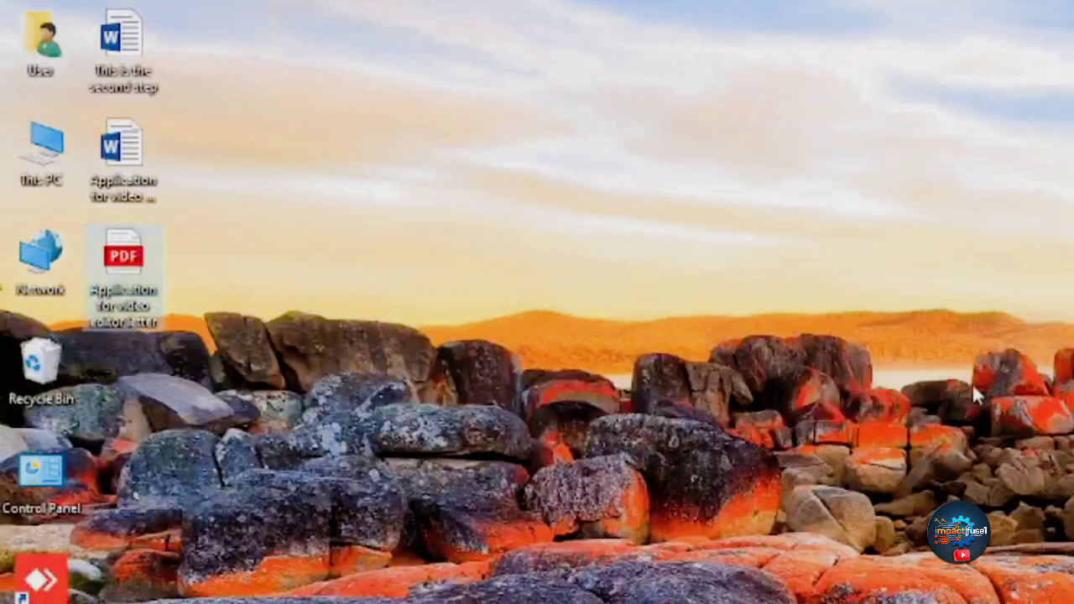
Open the PDF "Application for video editor letter" from the desktop in Microsoft Edge and maximize its window.
{"action": "double_click", "coordinate": [121, 281]}
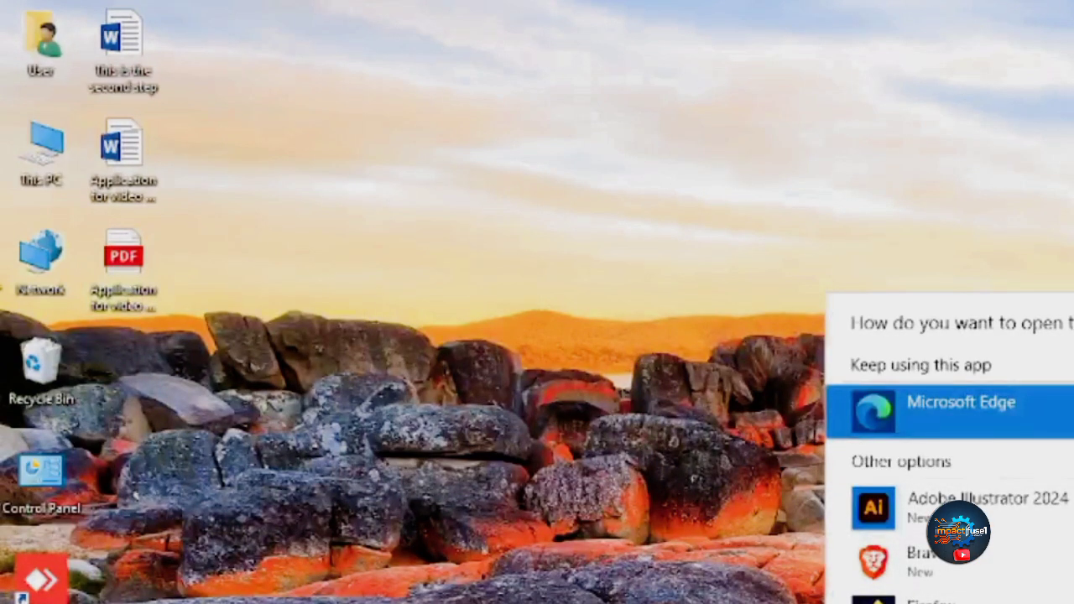
{"action": "scroll", "coordinate": [948, 470], "scroll_direction": "down", "scroll_amount": 3}
{"action": "scroll", "coordinate": [948, 469], "scroll_direction": "down", "scroll_amount": 1}
{"action": "scroll", "coordinate": [948, 470], "scroll_direction": "up", "scroll_amount": 5}
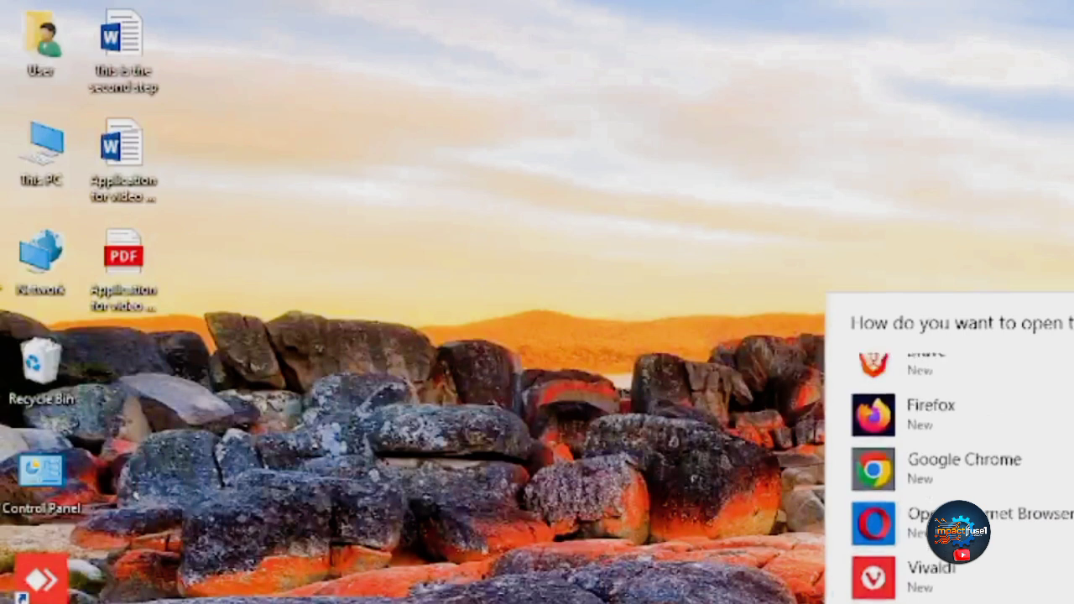
{"action": "scroll", "coordinate": [948, 469], "scroll_direction": "down", "scroll_amount": 3}
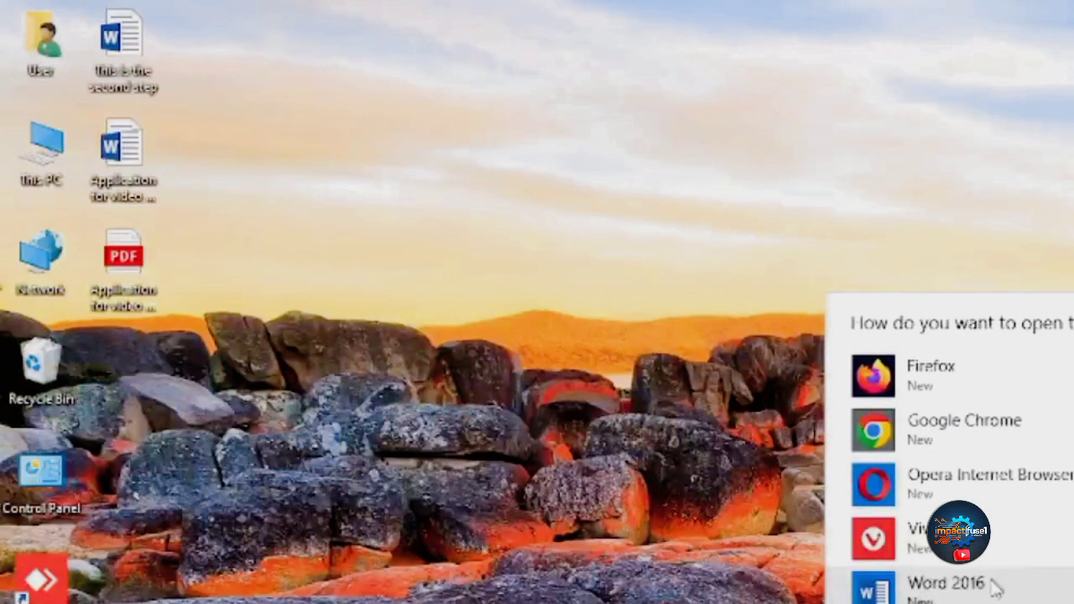
{"action": "scroll", "coordinate": [948, 470], "scroll_direction": "up", "scroll_amount": 3}
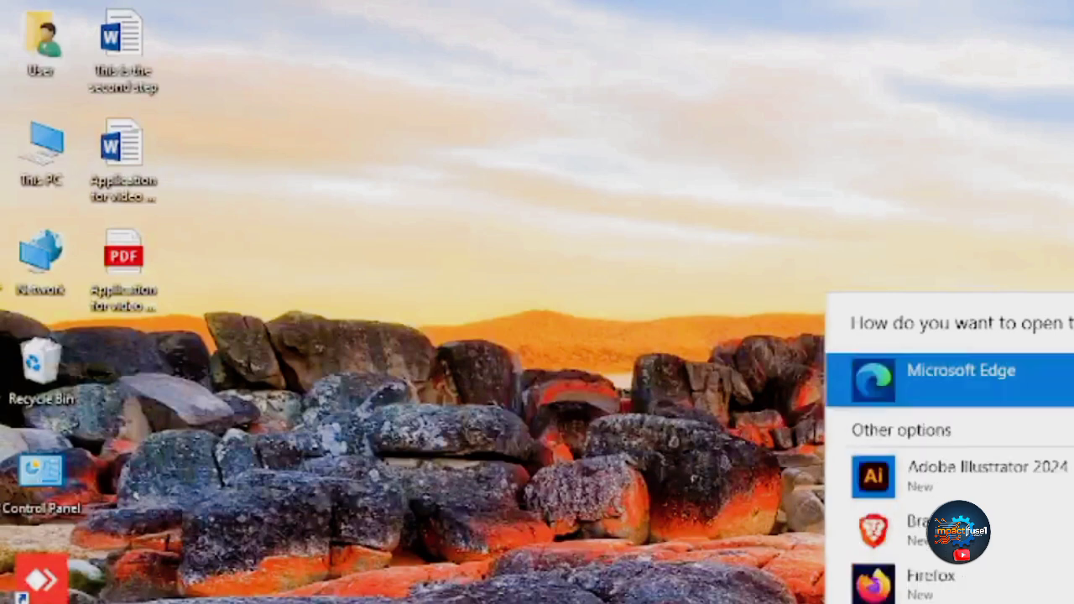
{"action": "scroll", "coordinate": [948, 470], "scroll_direction": "down", "scroll_amount": 10}
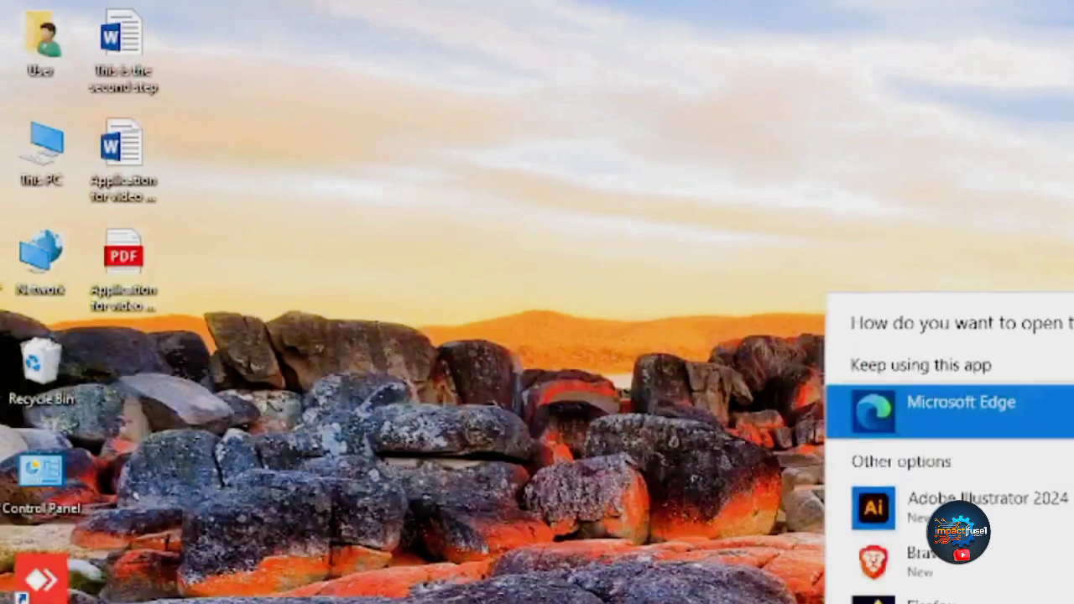
{"action": "key", "text": "Escape"}
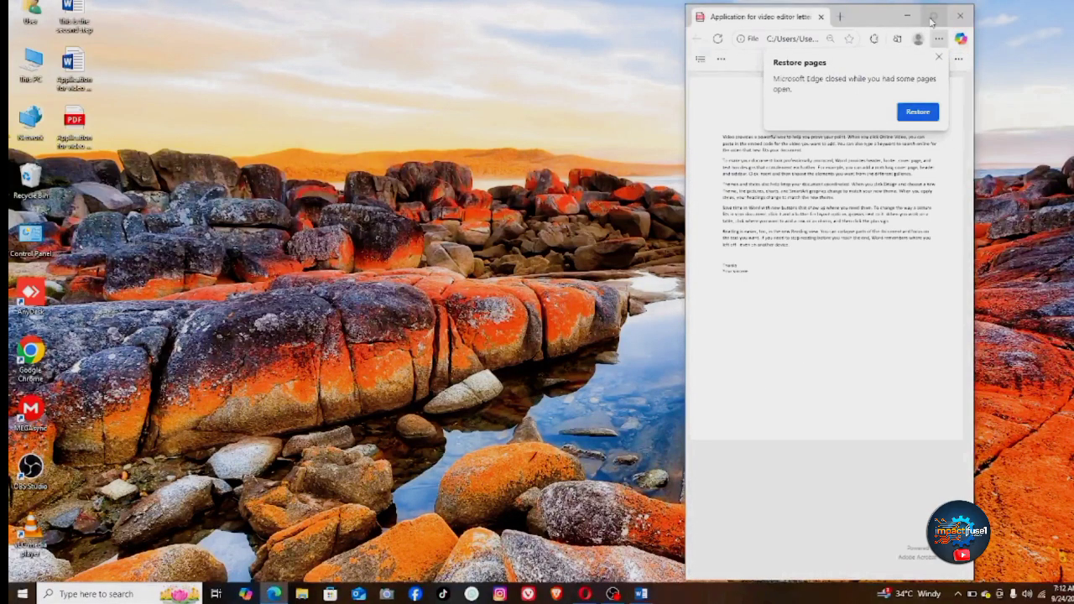
{"action": "left_click", "coordinate": [932, 16]}
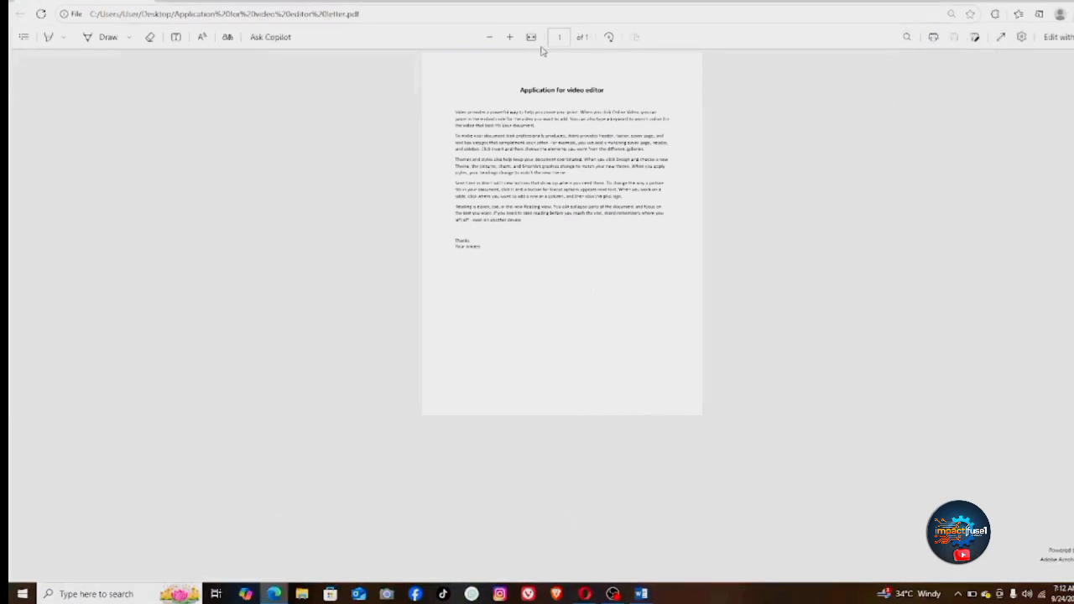
Examine the letter's title, paragraphs and closing lines in the PDF, and close the browser window.
{"action": "left_click", "coordinate": [510, 38]}
{"action": "left_click", "coordinate": [509, 38]}
{"action": "left_click", "coordinate": [509, 38]}
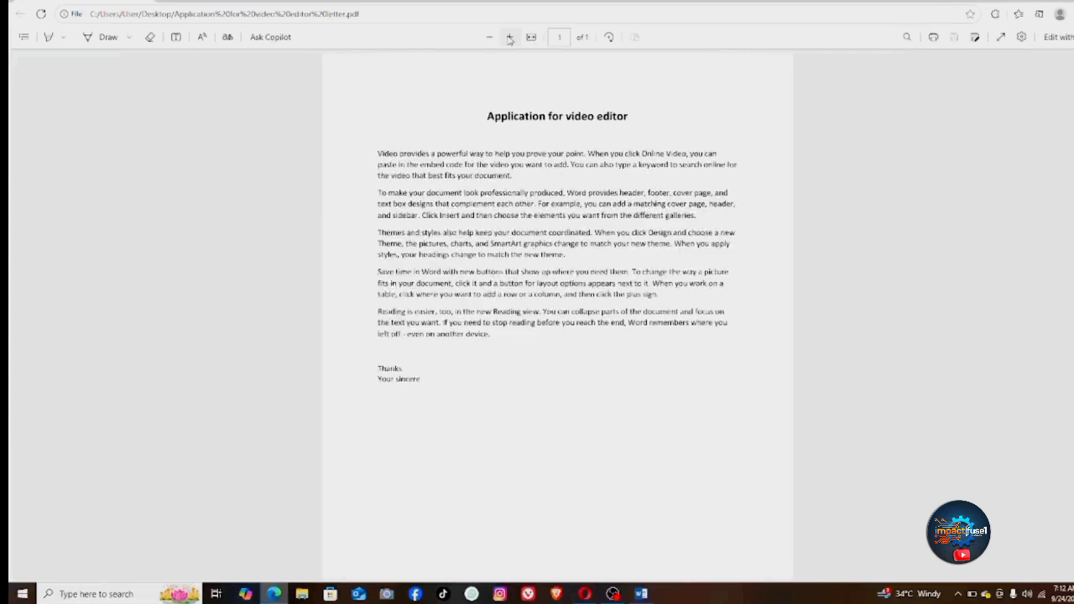
{"action": "left_click", "coordinate": [509, 37]}
{"action": "left_click_drag", "start_coordinate": [611, 355], "coordinate": [458, 244]}
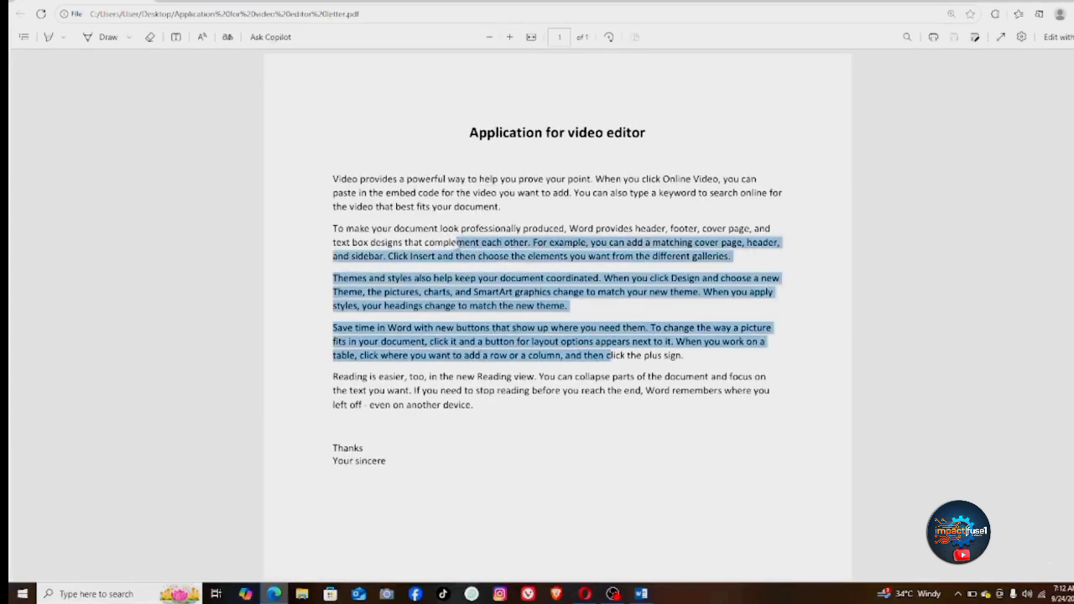
{"action": "left_click", "coordinate": [526, 138]}
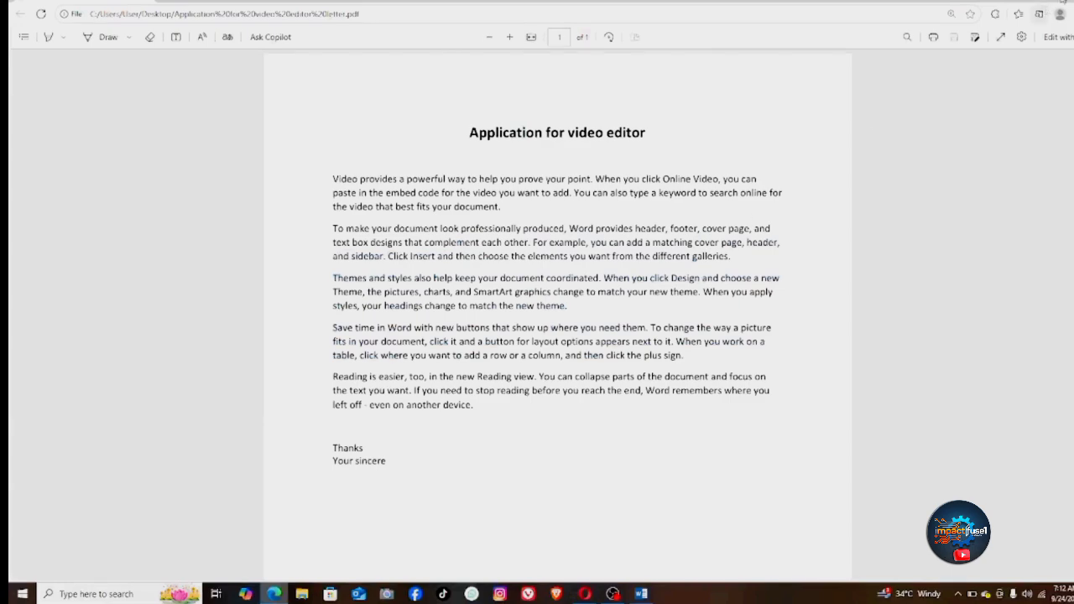
{"action": "left_click", "coordinate": [1069, 1]}
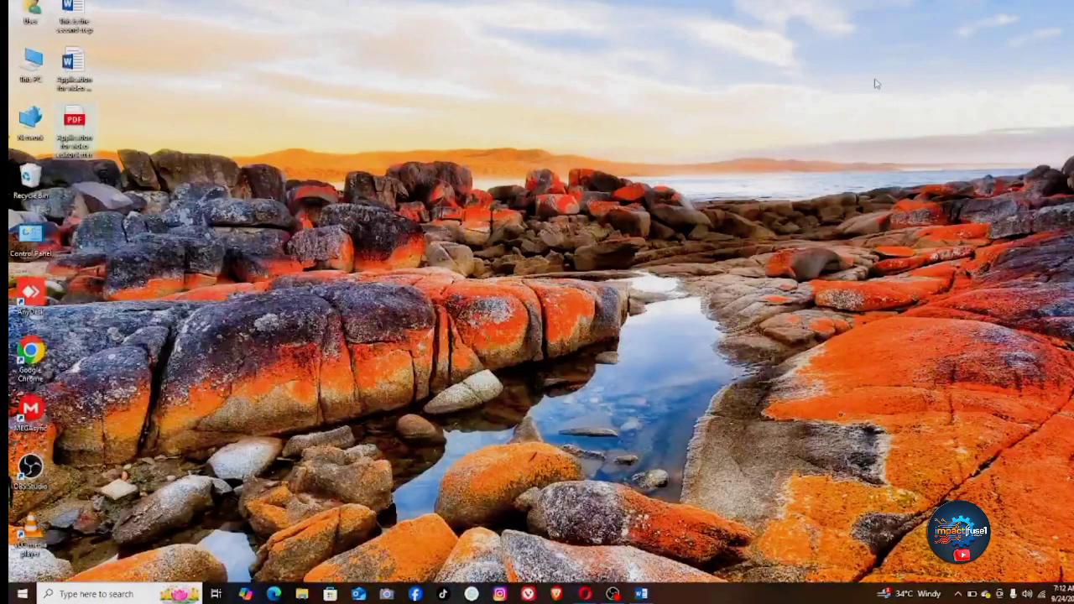
{"action": "left_click", "coordinate": [80, 60]}
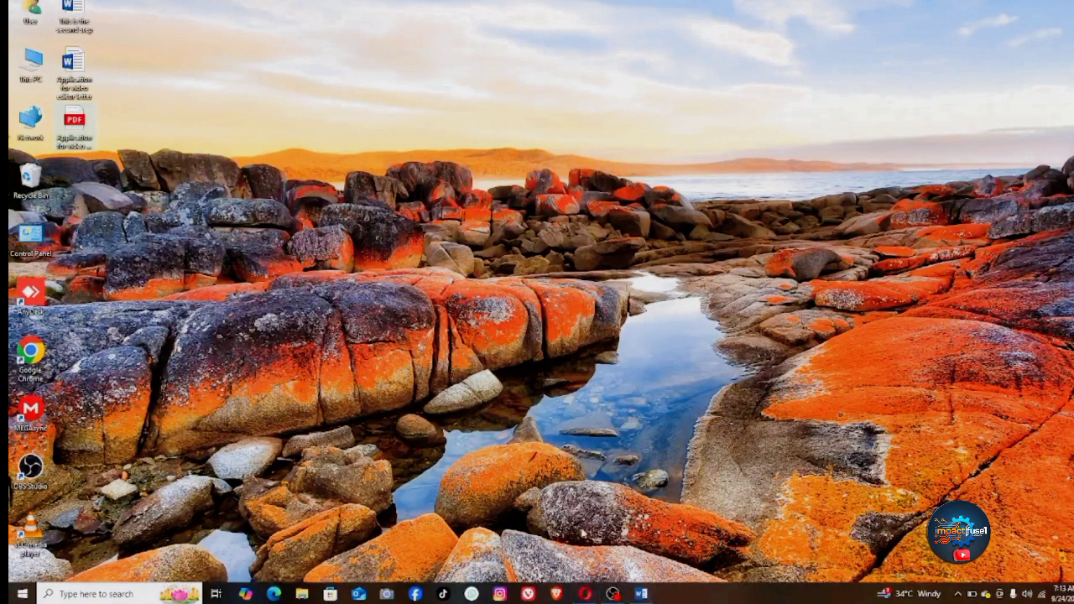
{"action": "left_click", "coordinate": [614, 593]}
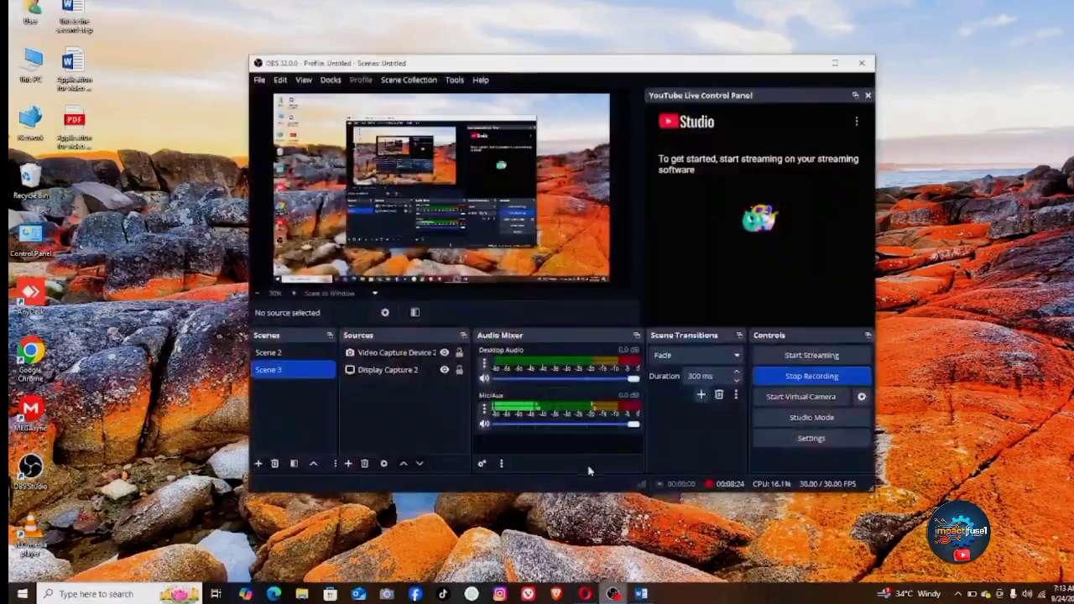